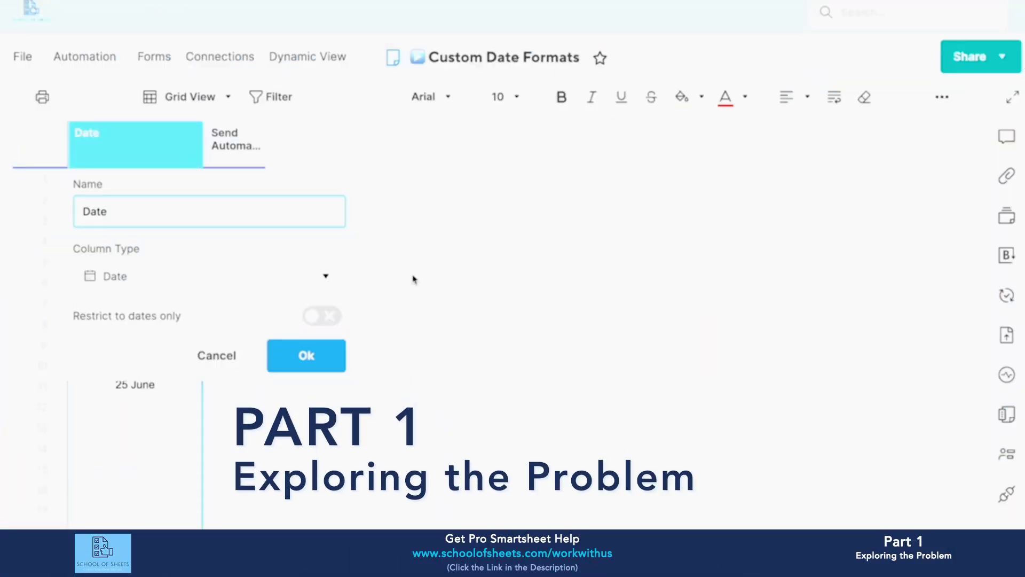
Close the Date column settings and browse the date-format list for row 1's date.
{"action": "left_click", "coordinate": [324, 377]}
{"action": "left_click", "coordinate": [163, 181]}
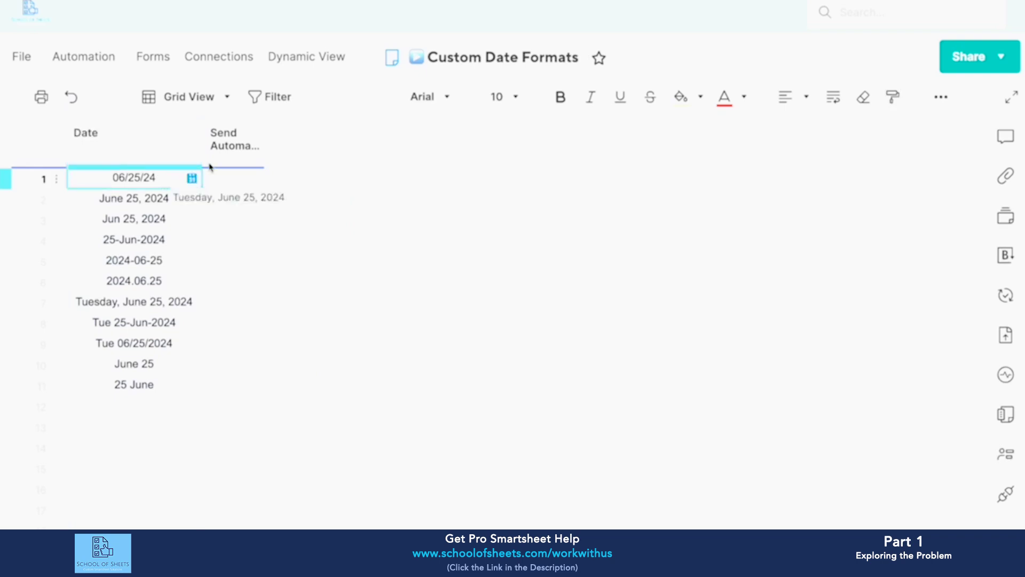
{"action": "left_click", "coordinate": [940, 98]}
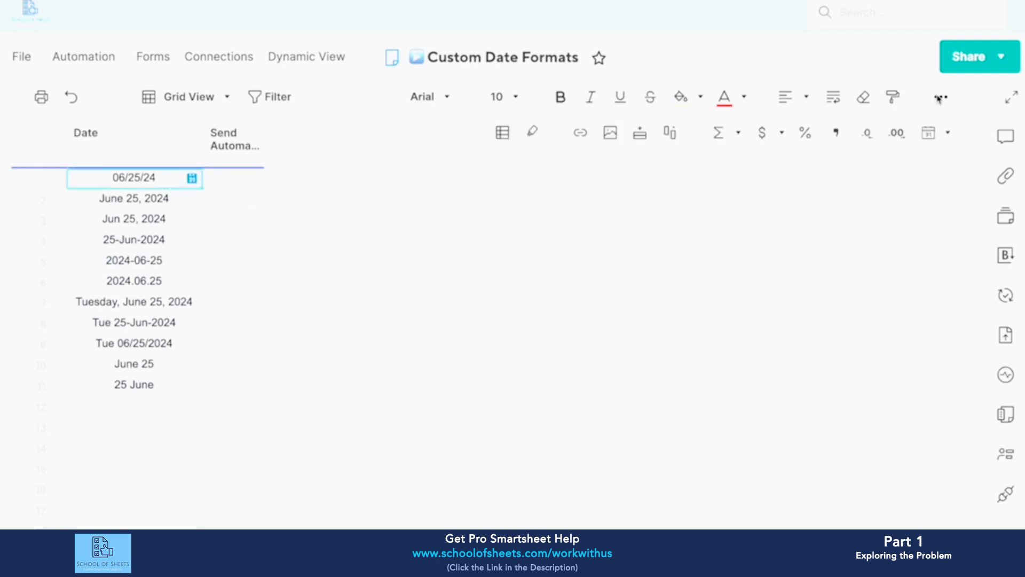
{"action": "left_click", "coordinate": [953, 141]}
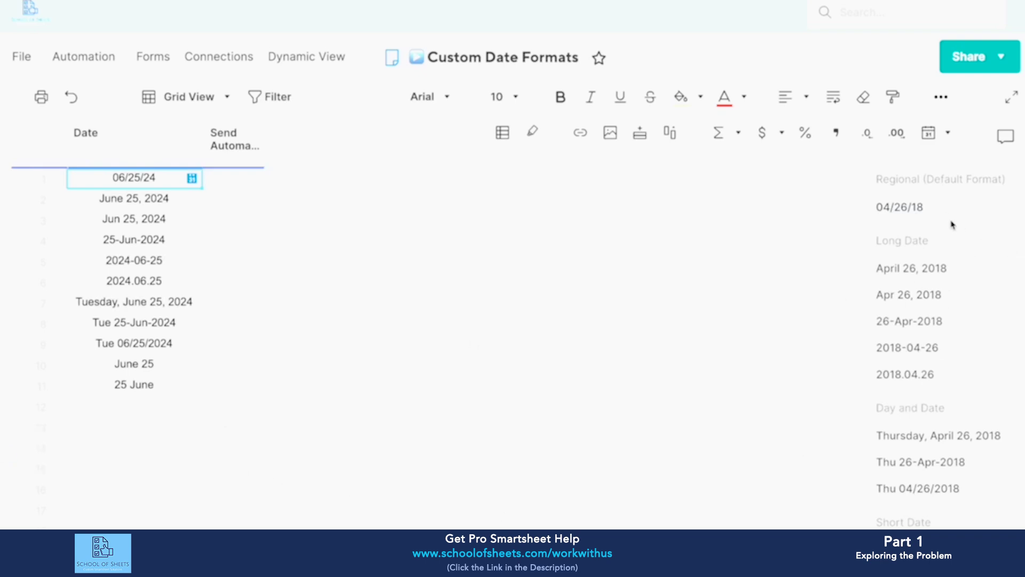
Add today's date in row 12 and format it as year-month-day.
{"action": "left_click", "coordinate": [159, 408]}
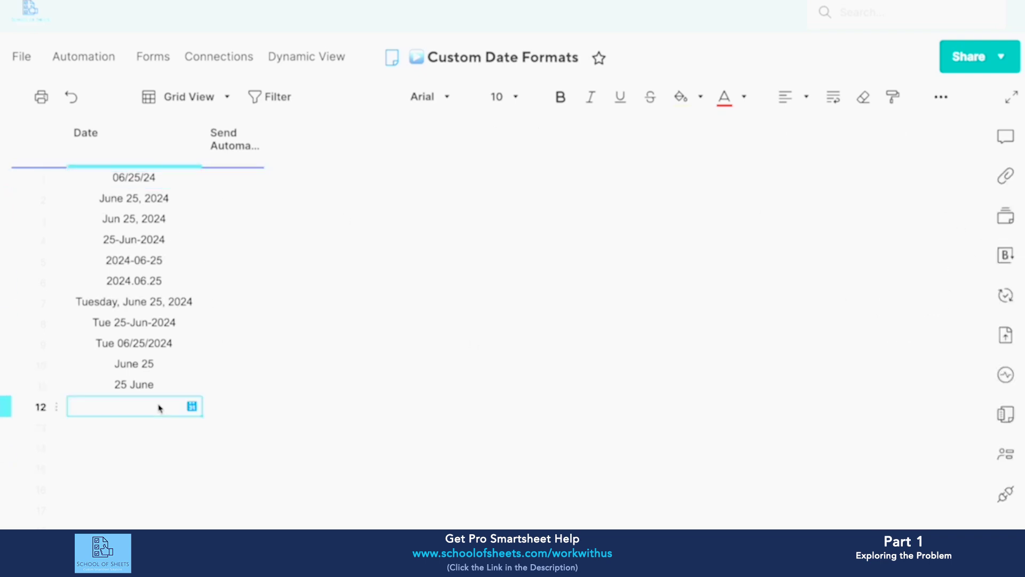
{"action": "type", "text": "t"}
{"action": "key", "text": "Return"}
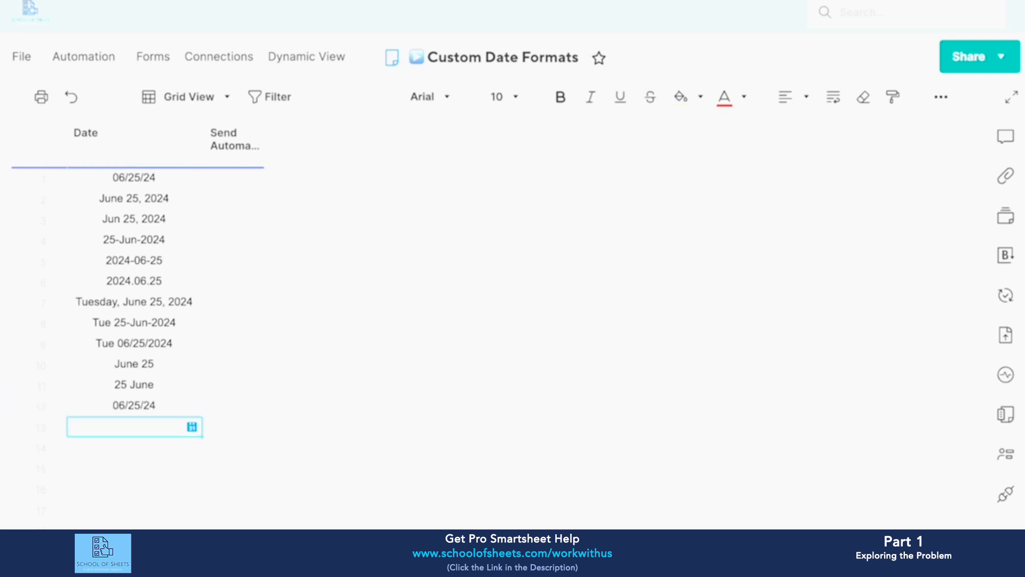
{"action": "left_click", "coordinate": [143, 408]}
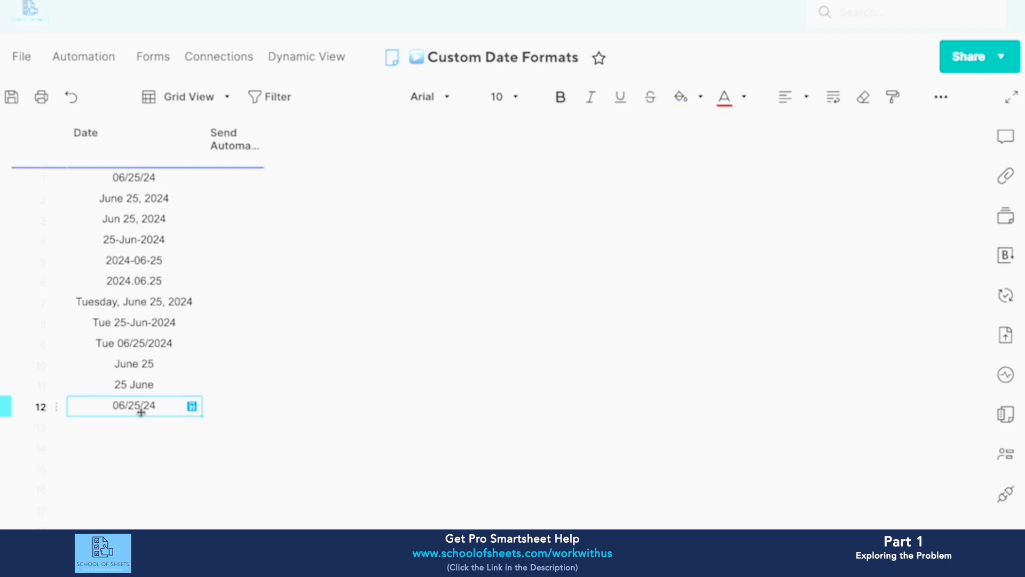
{"action": "left_click", "coordinate": [944, 97]}
{"action": "left_click", "coordinate": [950, 135]}
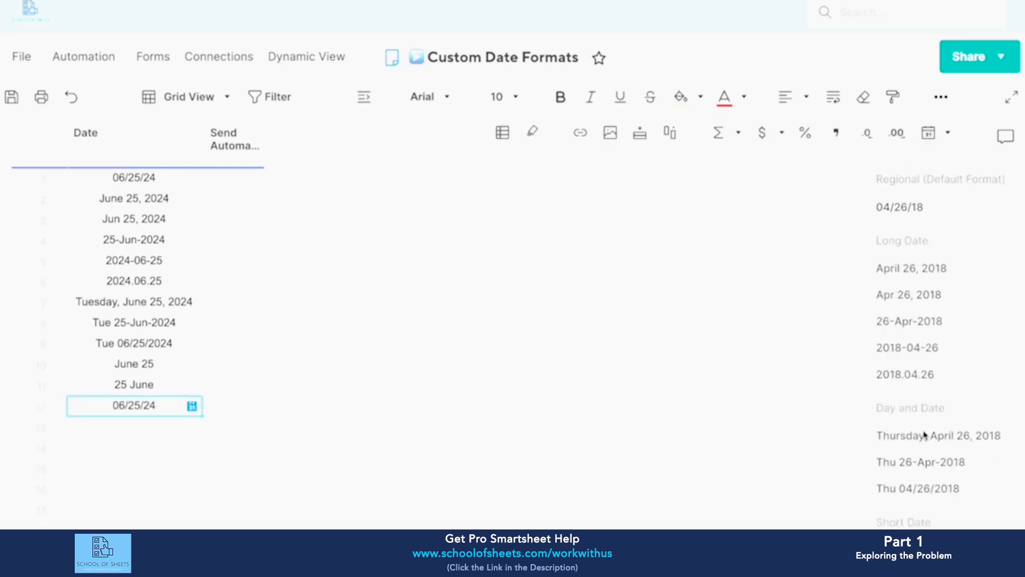
{"action": "left_click", "coordinate": [917, 344]}
Try the long date format on the whole Date column, then undo it.
{"action": "left_click", "coordinate": [130, 128]}
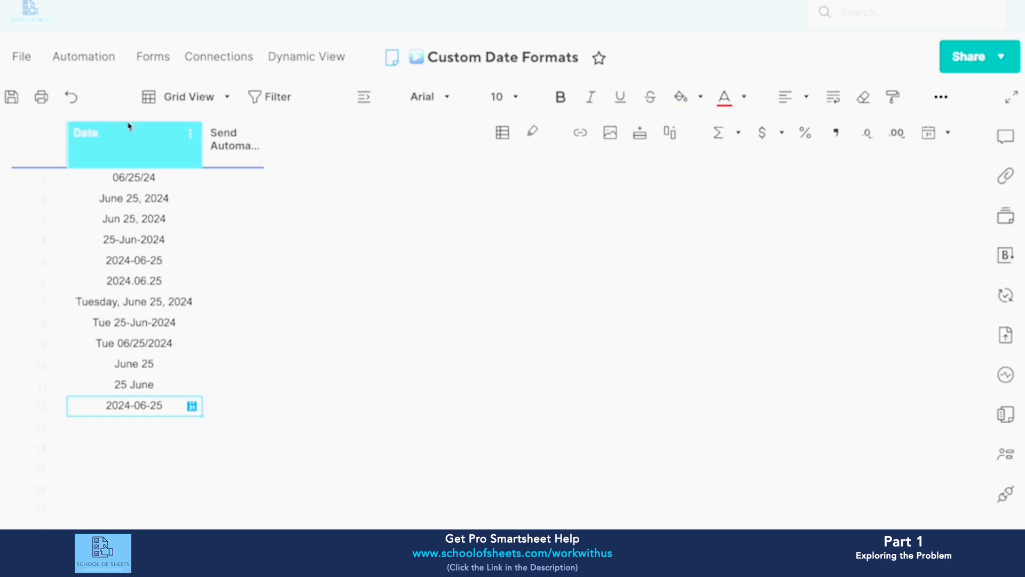
{"action": "left_click", "coordinate": [940, 97]}
{"action": "left_click", "coordinate": [946, 133]}
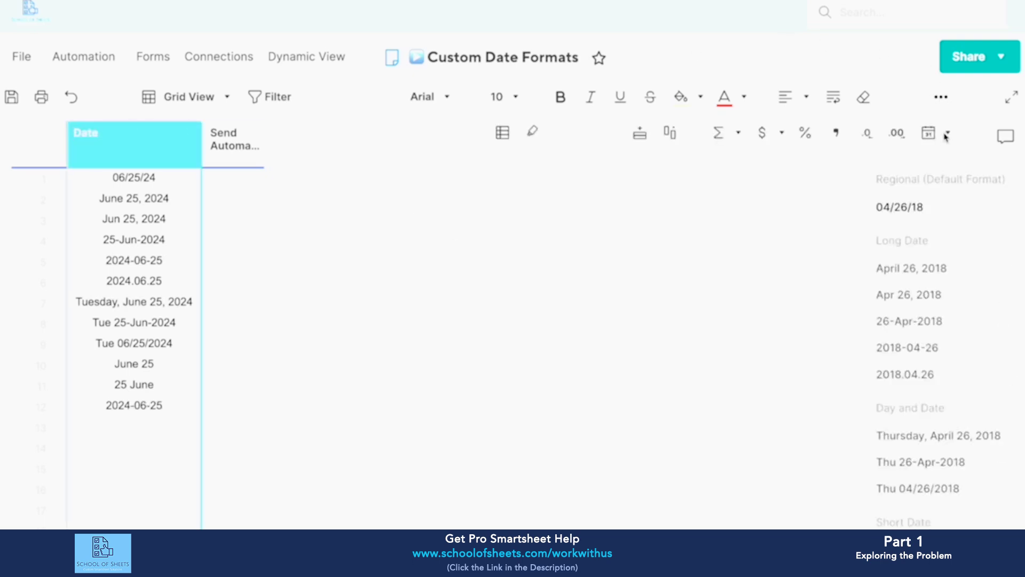
{"action": "left_click", "coordinate": [909, 273]}
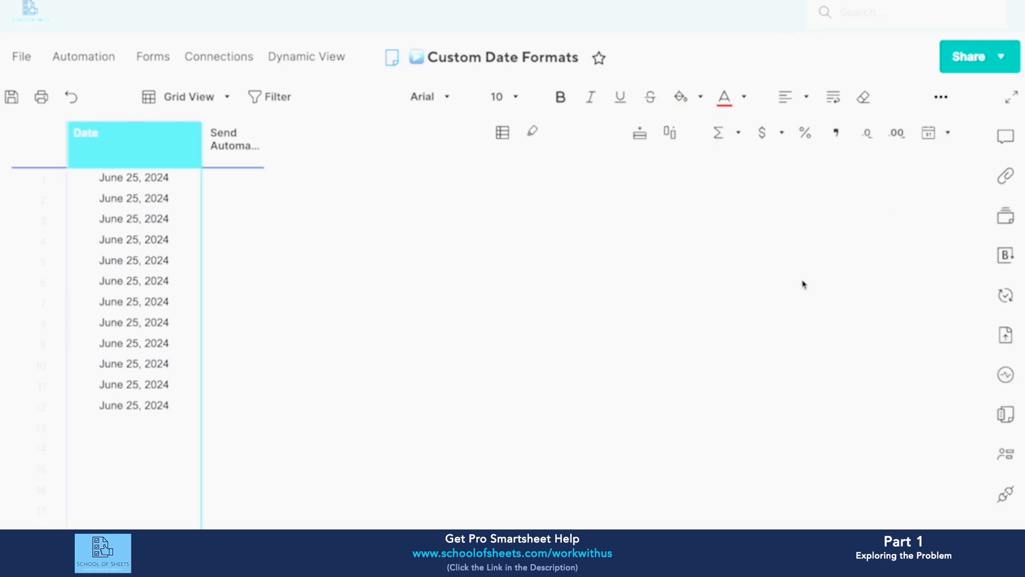
{"action": "key", "text": "ctrl+z"}
{"action": "left_click", "coordinate": [316, 304]}
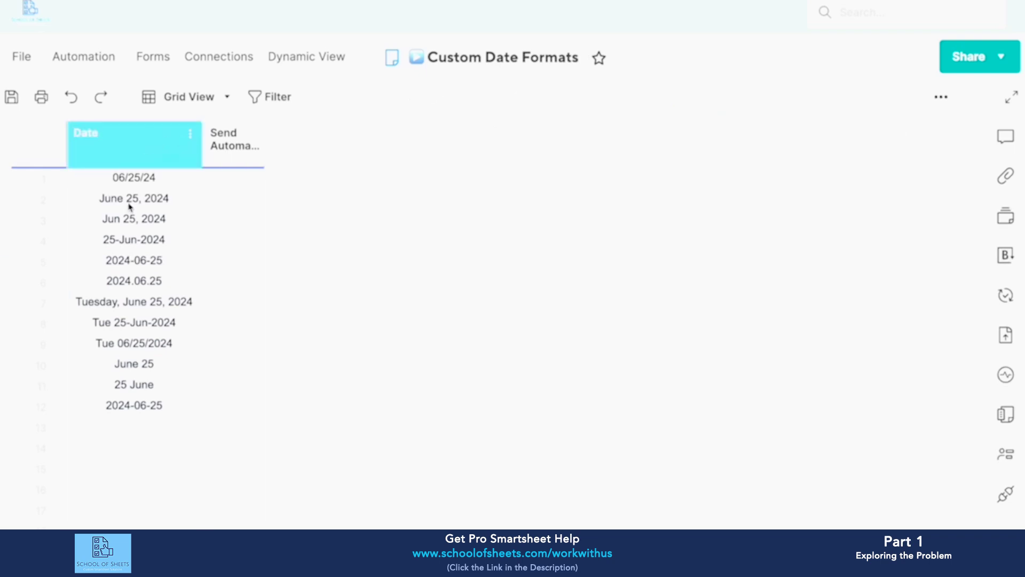
Delete the trial row 12.
{"action": "left_click", "coordinate": [24, 414]}
{"action": "right_click", "coordinate": [24, 415]}
{"action": "left_click", "coordinate": [143, 231]}
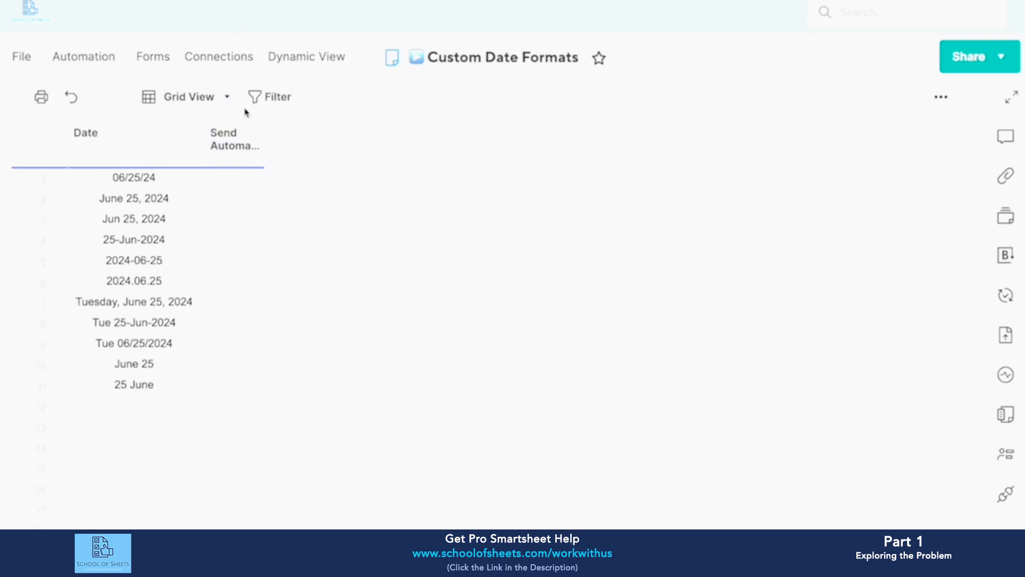
{"action": "left_click", "coordinate": [110, 61]}
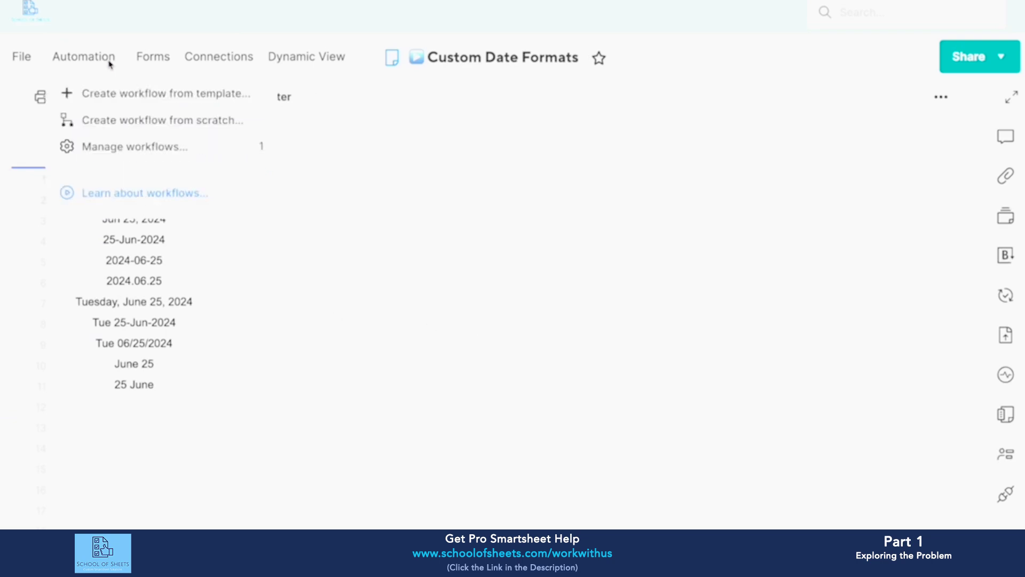
{"action": "left_click", "coordinate": [154, 156]}
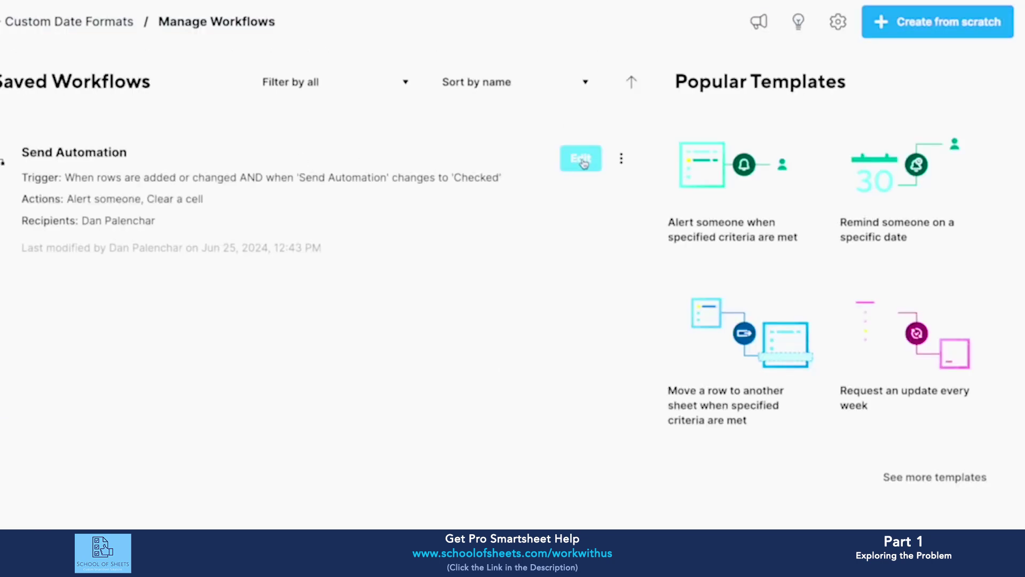
{"action": "left_click", "coordinate": [584, 164]}
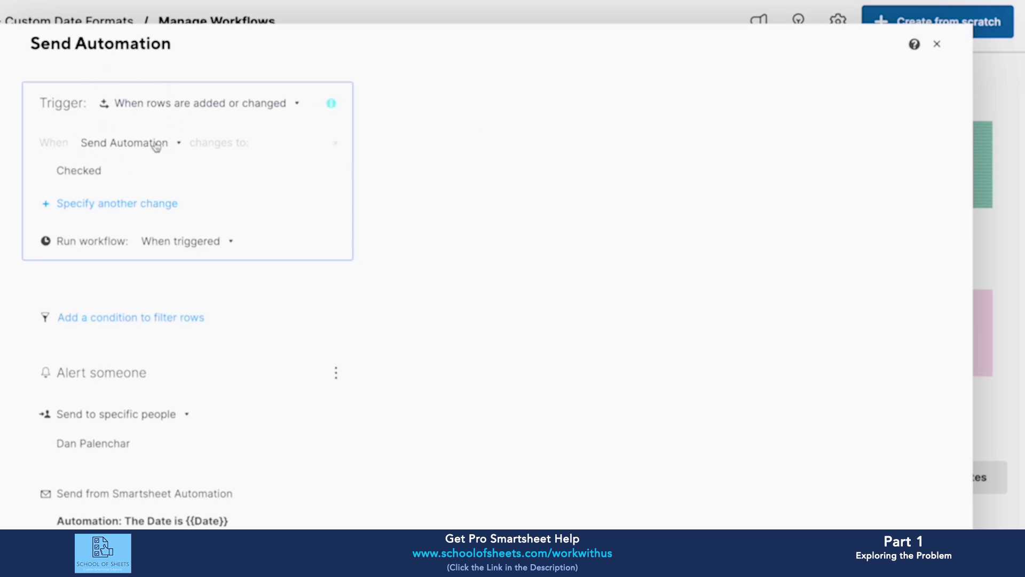
{"action": "scroll", "coordinate": [449, 259], "scroll_direction": "down", "scroll_amount": 4}
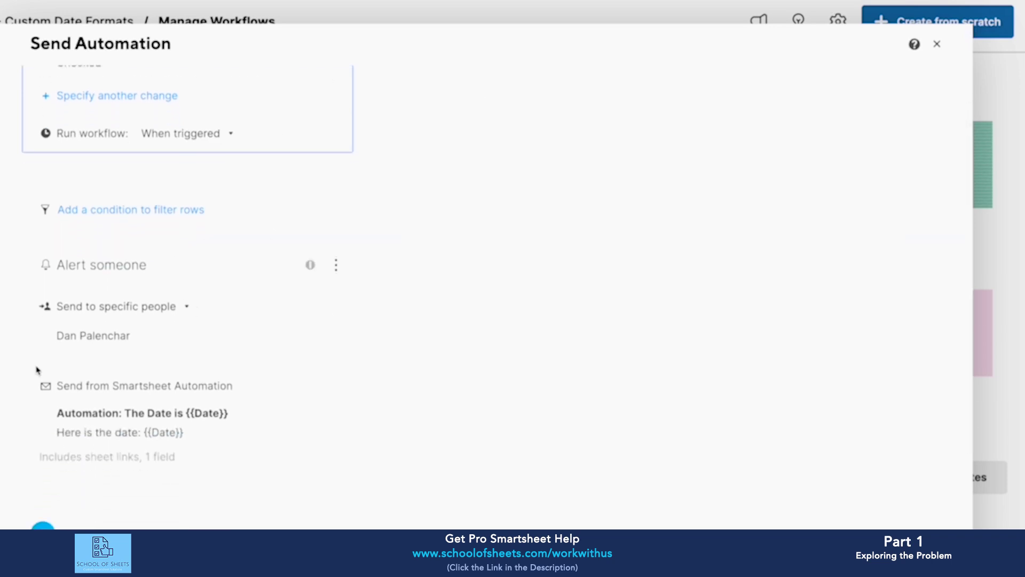
{"action": "scroll", "coordinate": [157, 395], "scroll_direction": "down", "scroll_amount": 2}
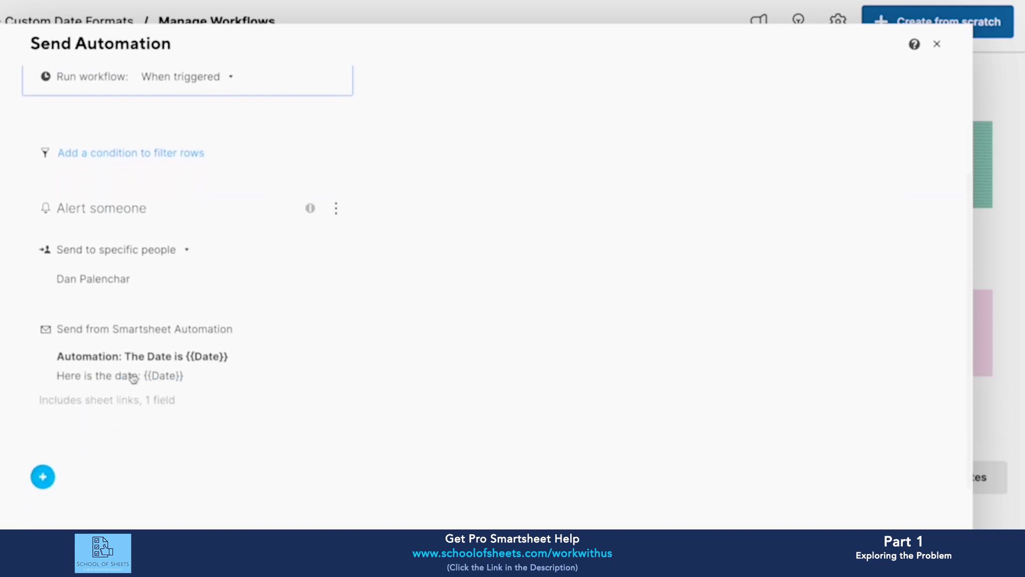
{"action": "scroll", "coordinate": [139, 332], "scroll_direction": "down", "scroll_amount": 1}
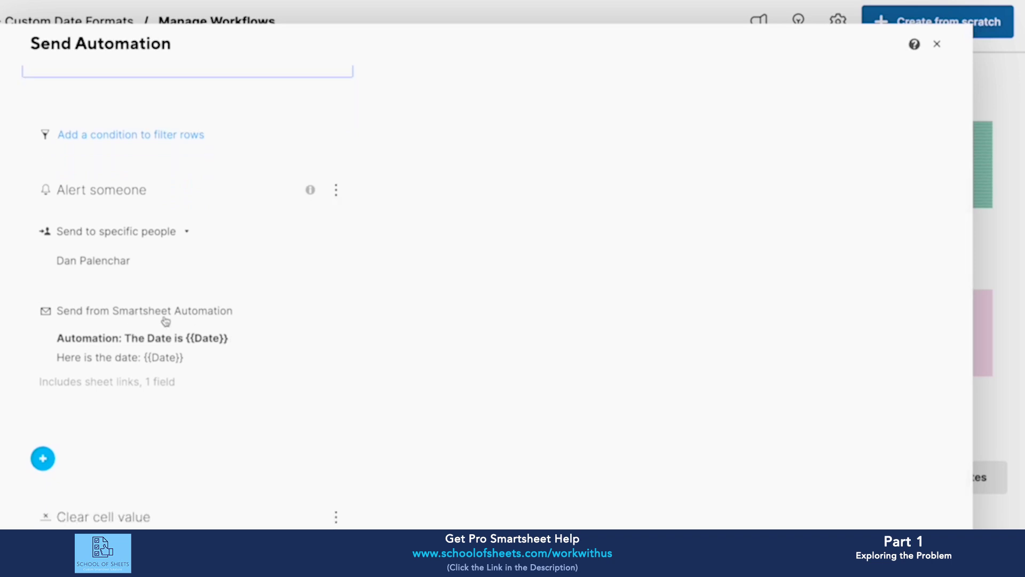
{"action": "left_click", "coordinate": [231, 377]}
{"action": "scroll", "coordinate": [227, 414], "scroll_direction": "down", "scroll_amount": 5}
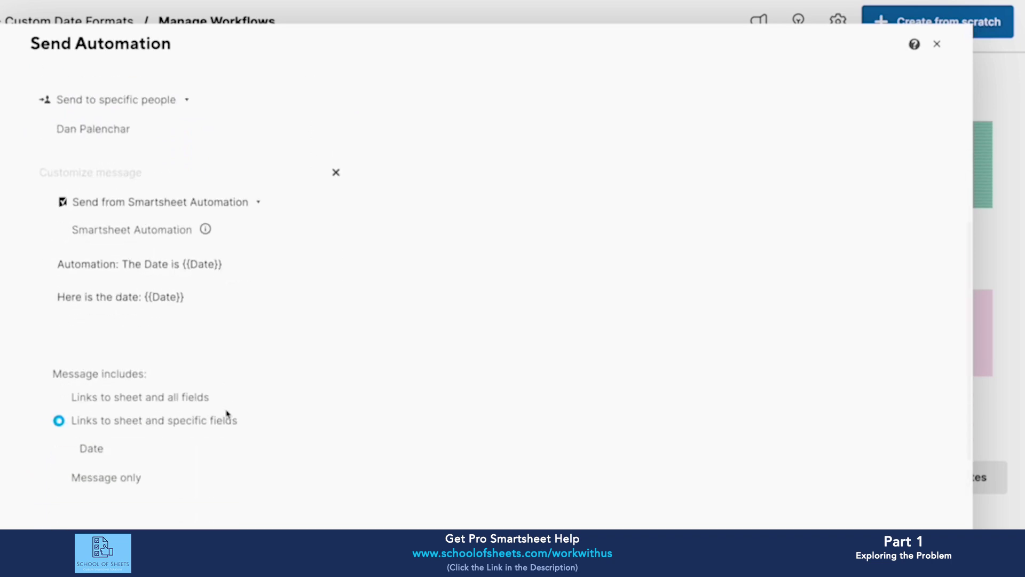
{"action": "scroll", "coordinate": [227, 414], "scroll_direction": "down", "scroll_amount": 1}
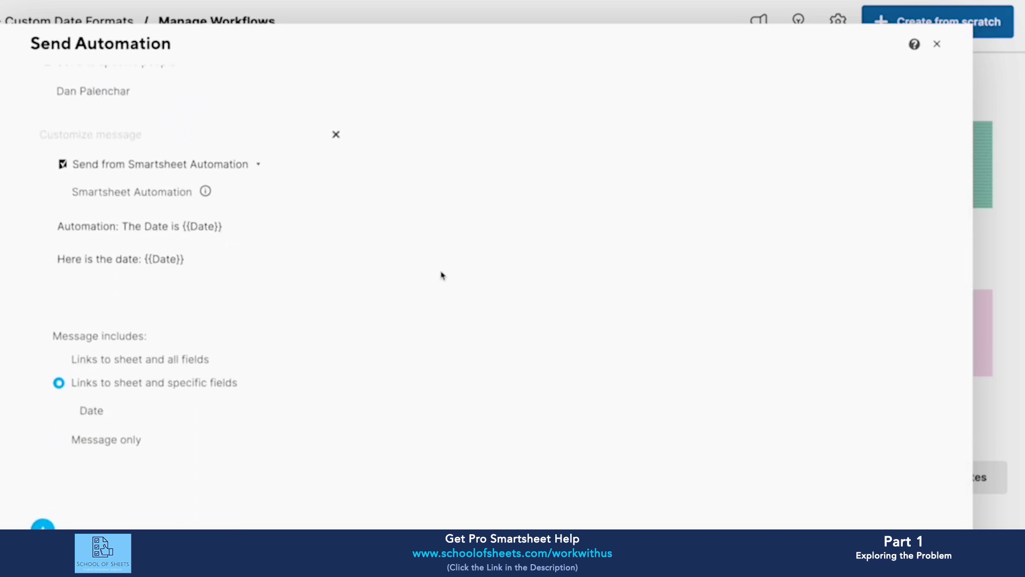
{"action": "scroll", "coordinate": [451, 273], "scroll_direction": "up", "scroll_amount": 1}
{"action": "scroll", "coordinate": [671, 339], "scroll_direction": "down", "scroll_amount": 5}
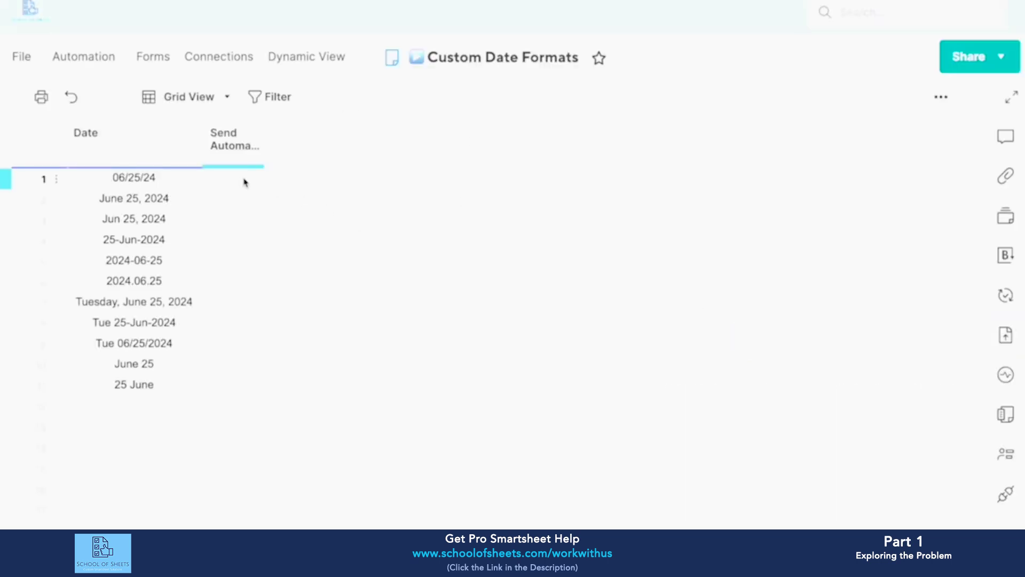
Tick Send Automation in row 1 and open the alert reading The Date is 06/25/24.
{"action": "left_click", "coordinate": [238, 181]}
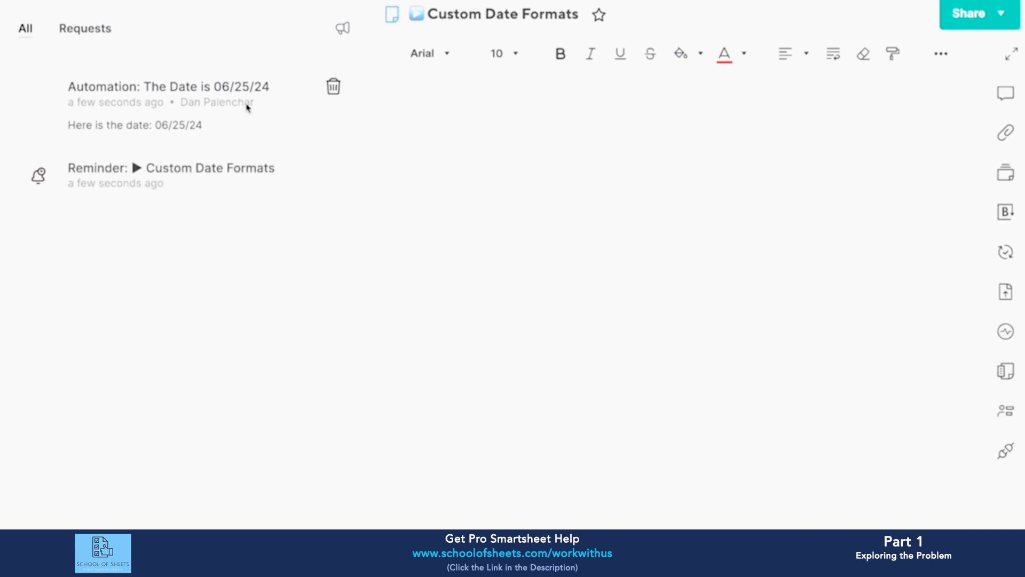
{"action": "left_click", "coordinate": [242, 118]}
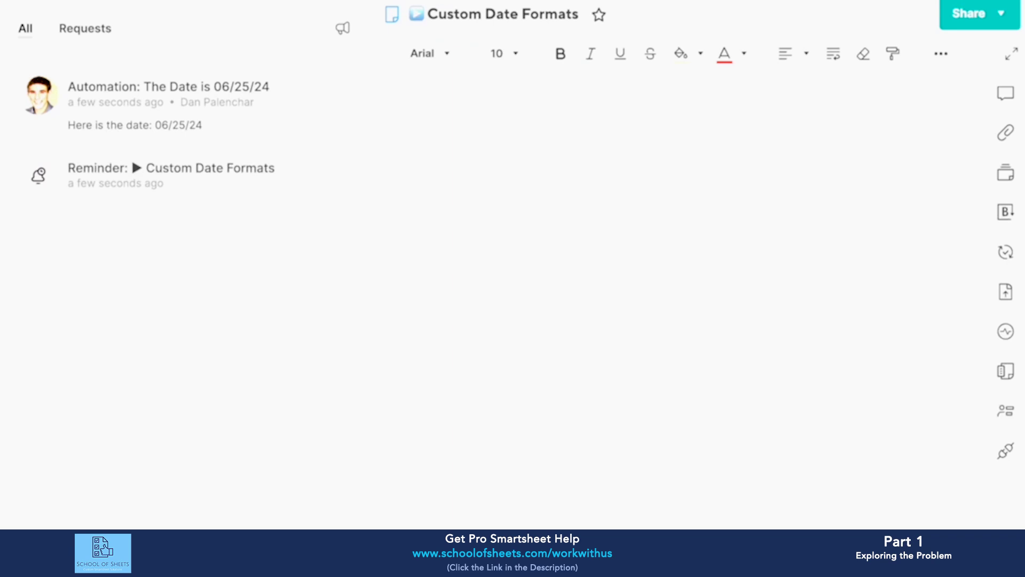
Tick Send Automation for rows 1 through 11 and save the sheet.
{"action": "left_click", "coordinate": [264, 137]}
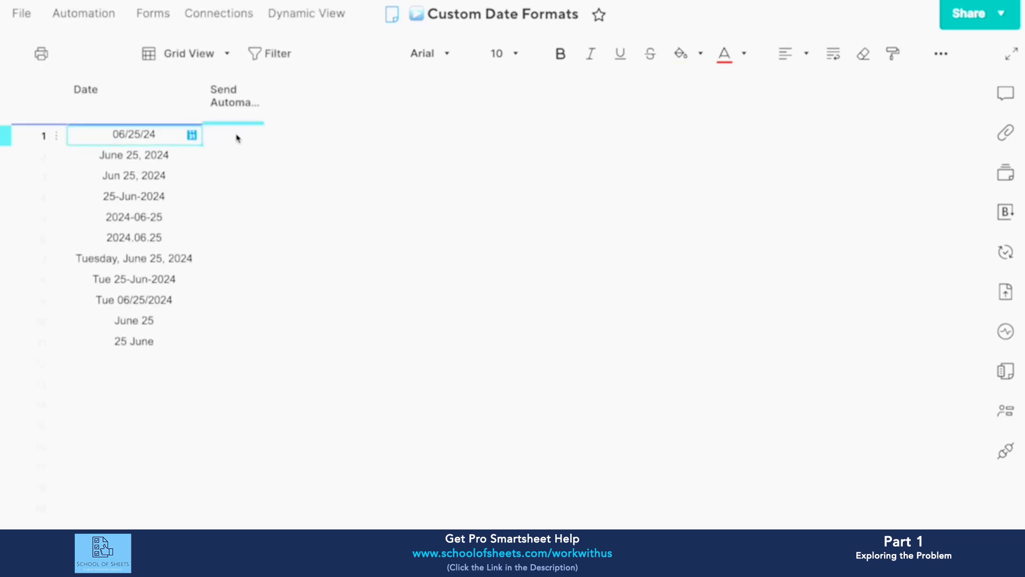
{"action": "left_click", "coordinate": [265, 141]}
{"action": "left_click_drag", "start_coordinate": [265, 144], "coordinate": [257, 347]}
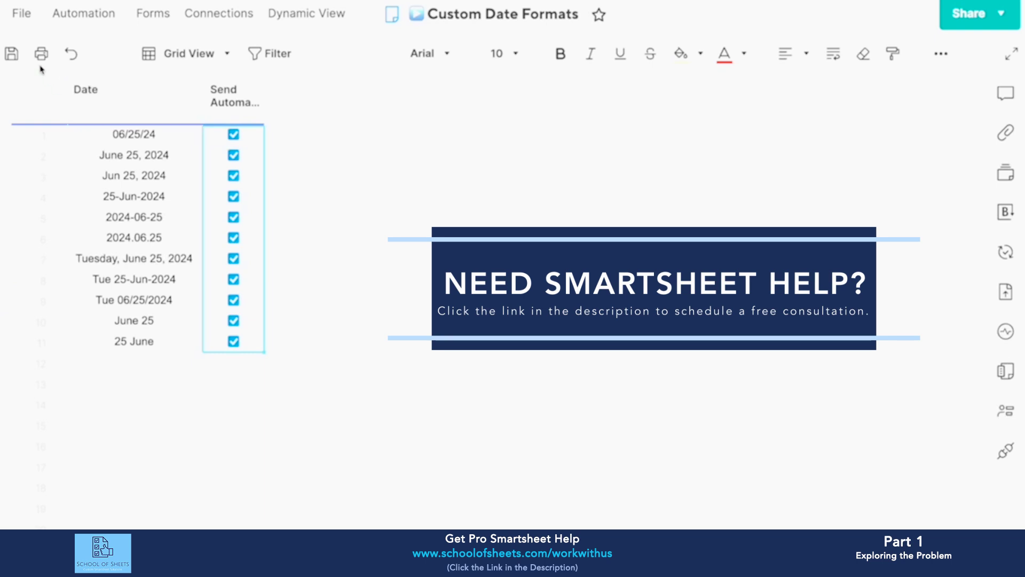
{"action": "left_click", "coordinate": [11, 54]}
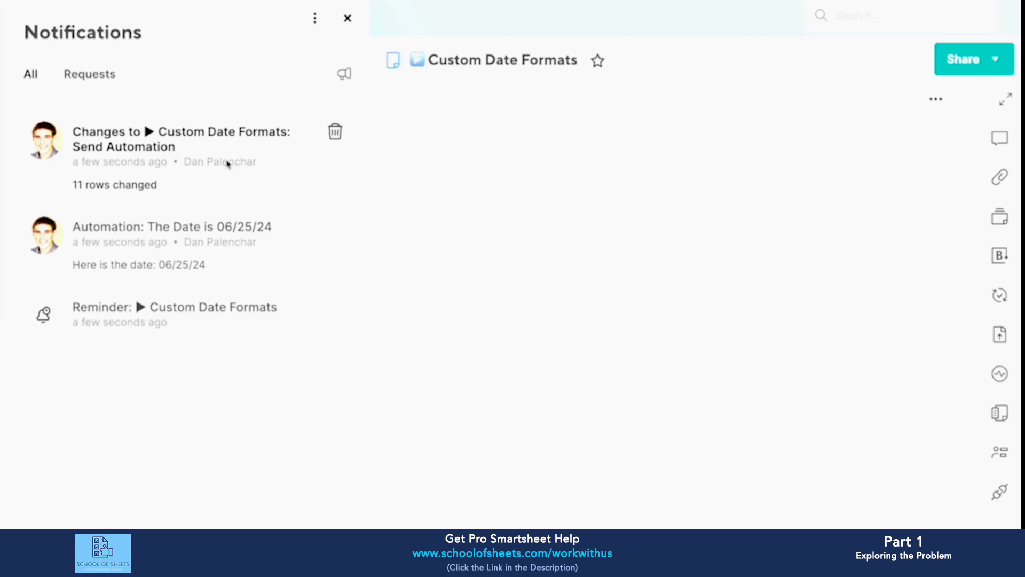
Review the rows-changed notification listing every date as 06/25/24, then close the notification panels.
{"action": "left_click", "coordinate": [229, 165]}
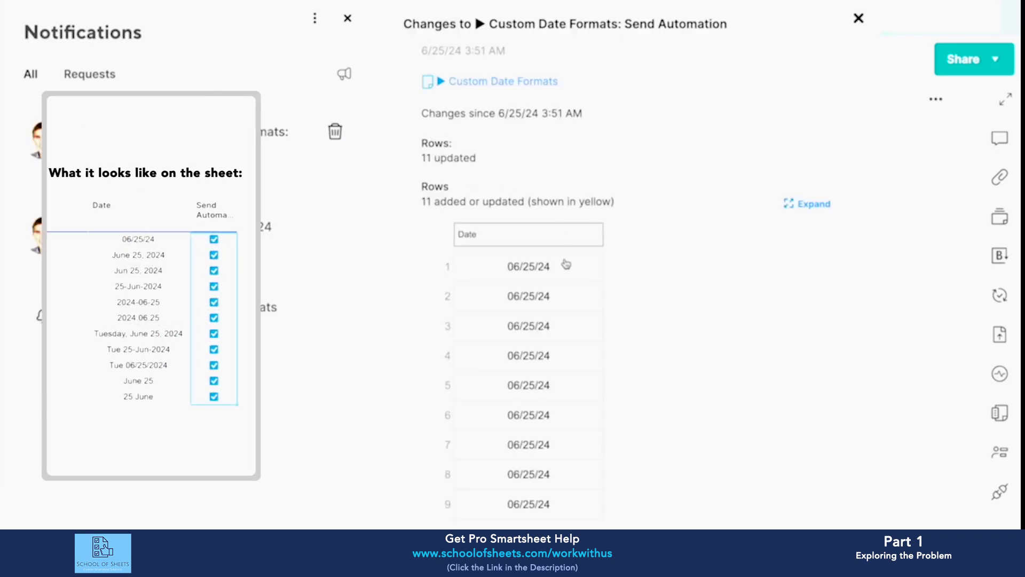
{"action": "scroll", "coordinate": [538, 425], "scroll_direction": "down", "scroll_amount": 2}
{"action": "scroll", "coordinate": [538, 426], "scroll_direction": "down", "scroll_amount": 2}
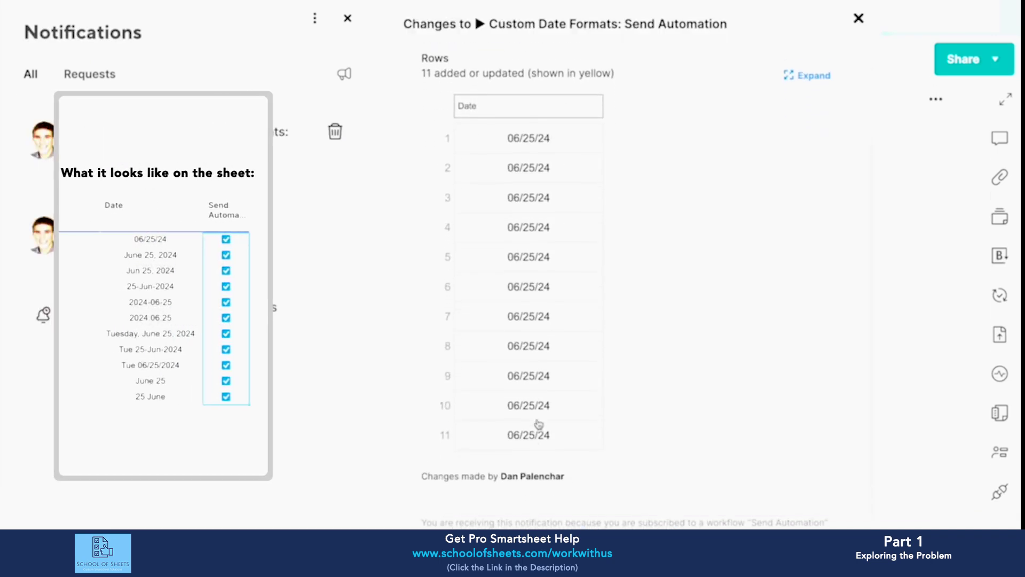
{"action": "scroll", "coordinate": [538, 425], "scroll_direction": "up", "scroll_amount": 4}
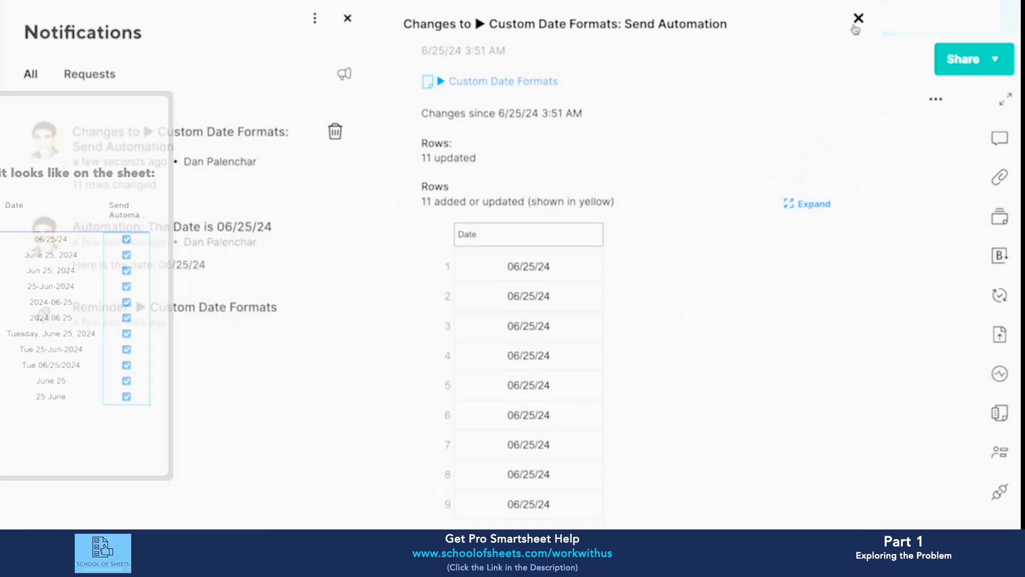
{"action": "left_click", "coordinate": [859, 26]}
{"action": "left_click", "coordinate": [349, 20]}
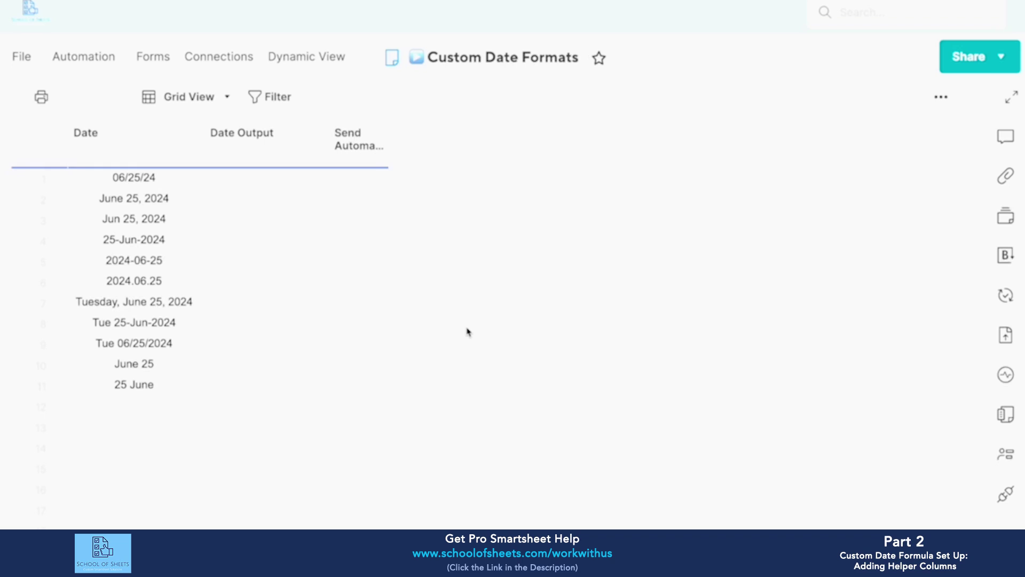
Enter =DAY(Date@row) in row 11's Date Output so it returns 25.
{"action": "left_click", "coordinate": [142, 177]}
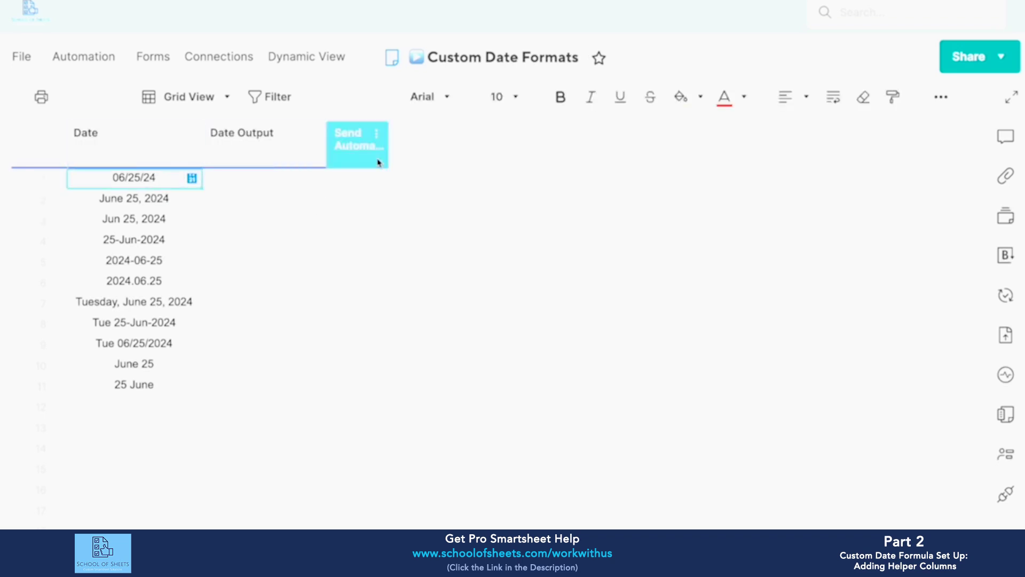
{"action": "left_click", "coordinate": [25, 386]}
{"action": "scroll", "coordinate": [287, 337], "scroll_direction": "down", "scroll_amount": 3}
{"action": "scroll", "coordinate": [286, 337], "scroll_direction": "up", "scroll_amount": 3}
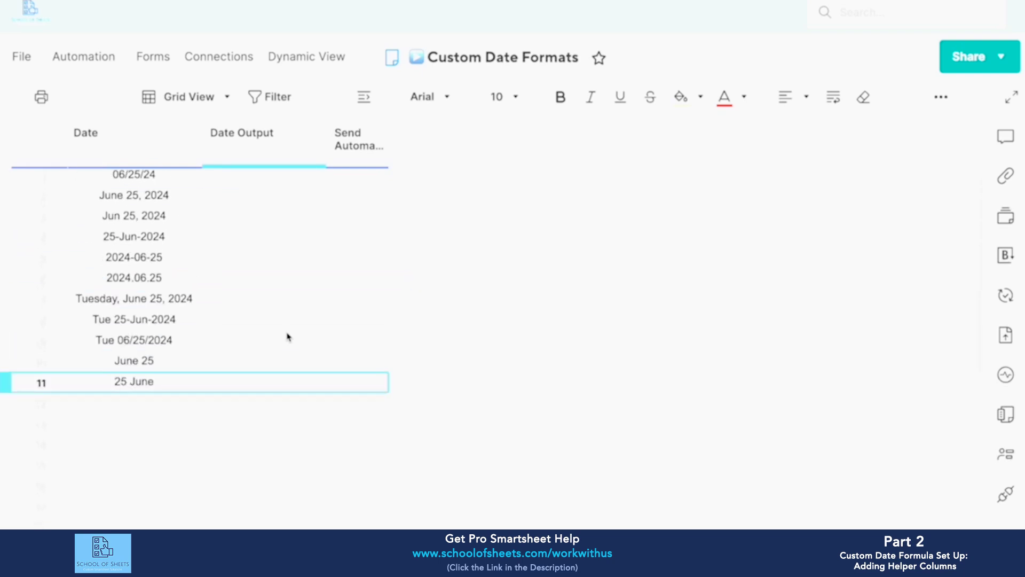
{"action": "scroll", "coordinate": [458, 311], "scroll_direction": "down", "scroll_amount": 2}
{"action": "left_click", "coordinate": [242, 309]}
{"action": "type", "text": "=day"}
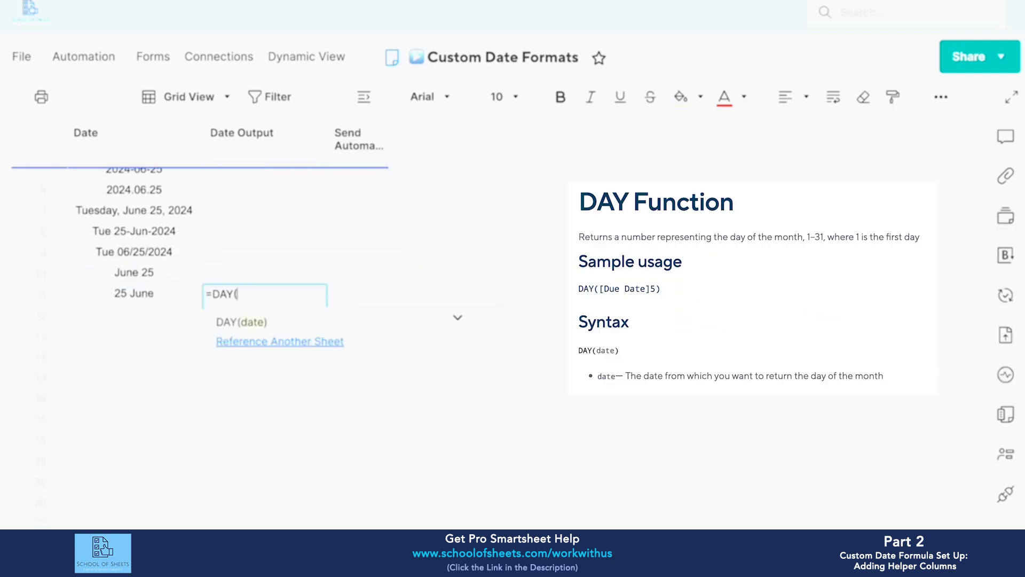
{"action": "left_click", "coordinate": [147, 297]}
{"action": "key", "text": "Return"}
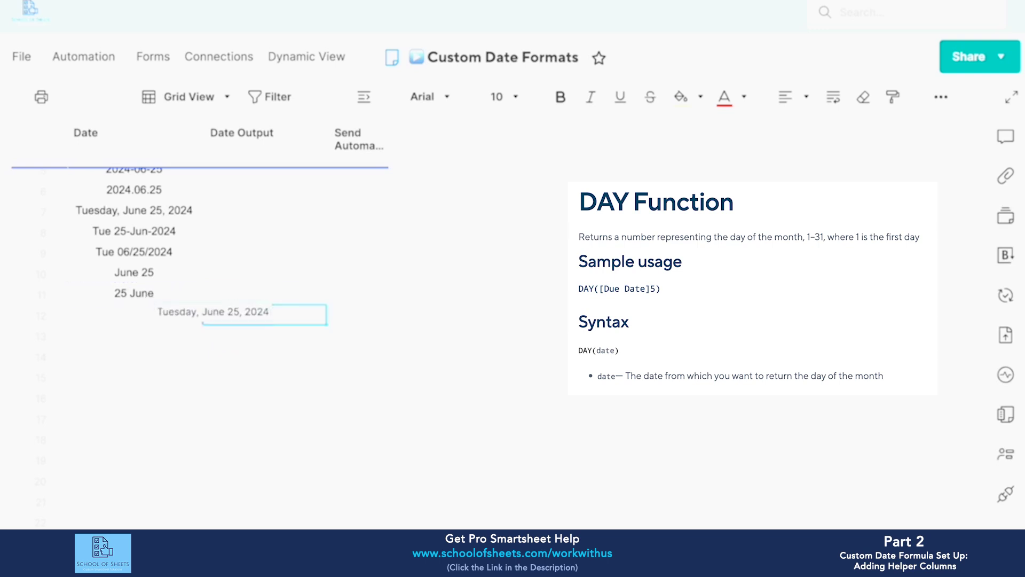
Left-align the 25 value in row 11's Date Output.
{"action": "left_click", "coordinate": [301, 302]}
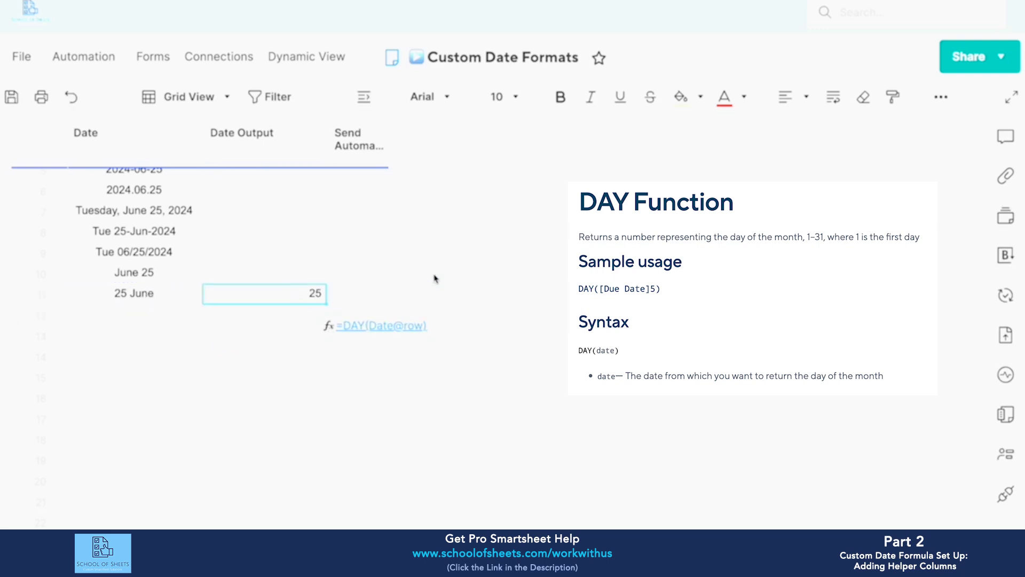
{"action": "left_click", "coordinate": [789, 106]}
{"action": "left_click", "coordinate": [789, 129]}
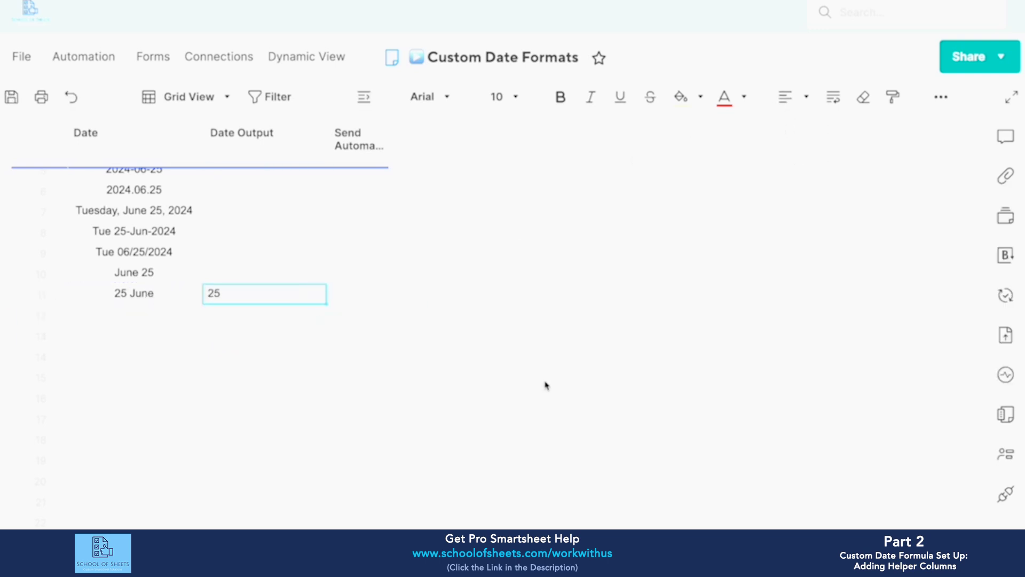
{"action": "scroll", "coordinate": [411, 409], "scroll_direction": "up", "scroll_amount": 2}
Rename Date Output to Day and insert a Month (Text) column to its right.
{"action": "double_click", "coordinate": [268, 143]}
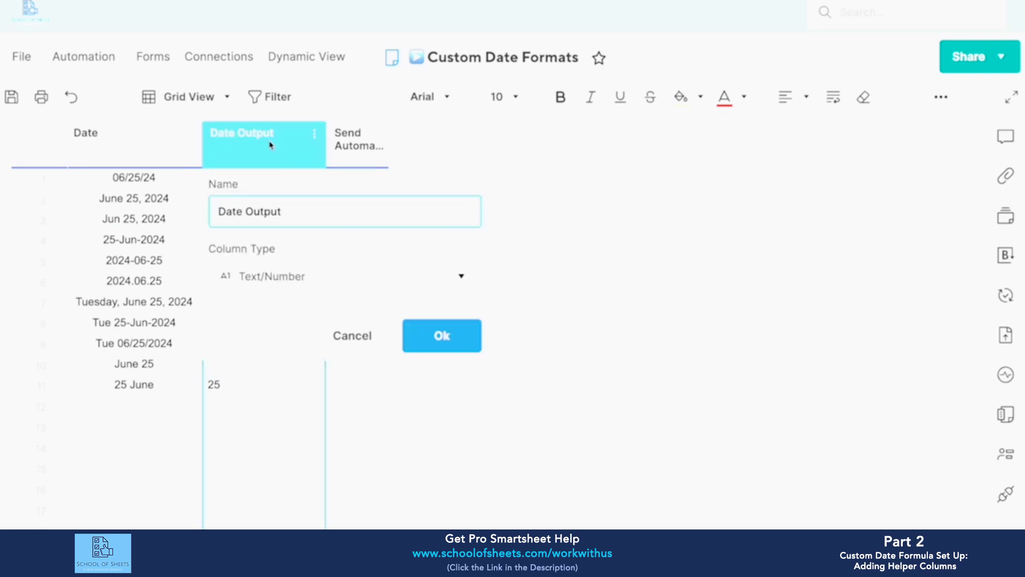
{"action": "key", "text": "BackSpace"}
{"action": "key", "text": "BackSpace"}
{"action": "key", "text": "BackSpace"}
{"action": "key", "text": "BackSpace"}
{"action": "key", "text": "BackSpace"}
{"action": "key", "text": "BackSpace"}
{"action": "key", "text": "BackSpace"}
{"action": "key", "text": "BackSpace"}
{"action": "key", "text": "BackSpace"}
{"action": "left_click", "coordinate": [446, 337]}
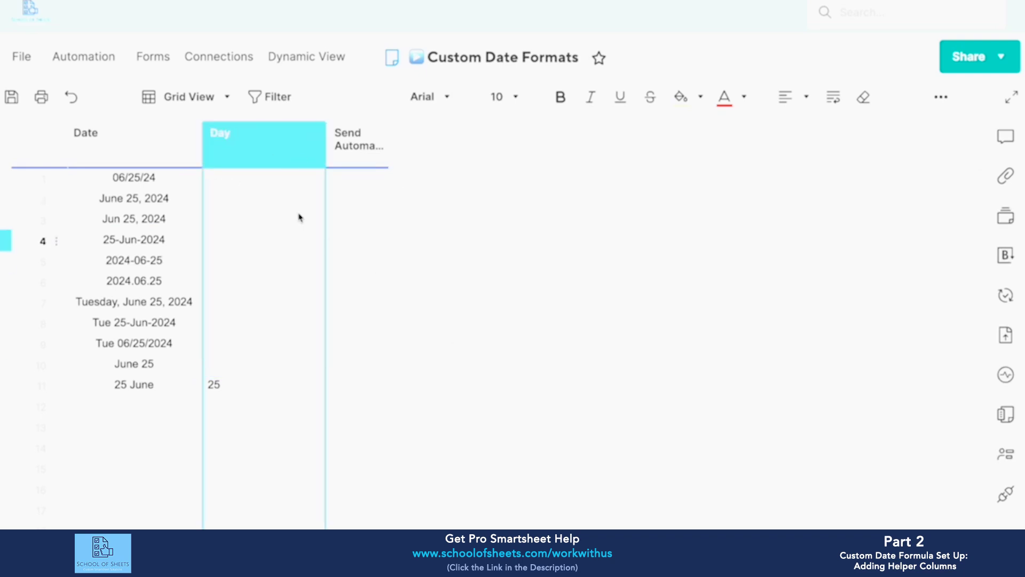
{"action": "right_click", "coordinate": [250, 160]}
{"action": "left_click", "coordinate": [327, 209]}
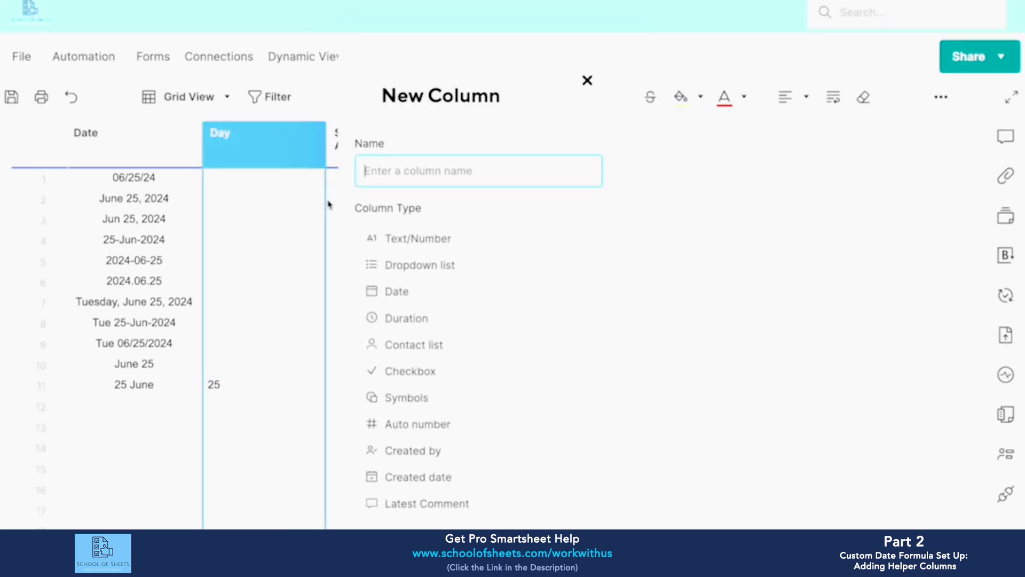
{"action": "type", "text": "Month (Text"}
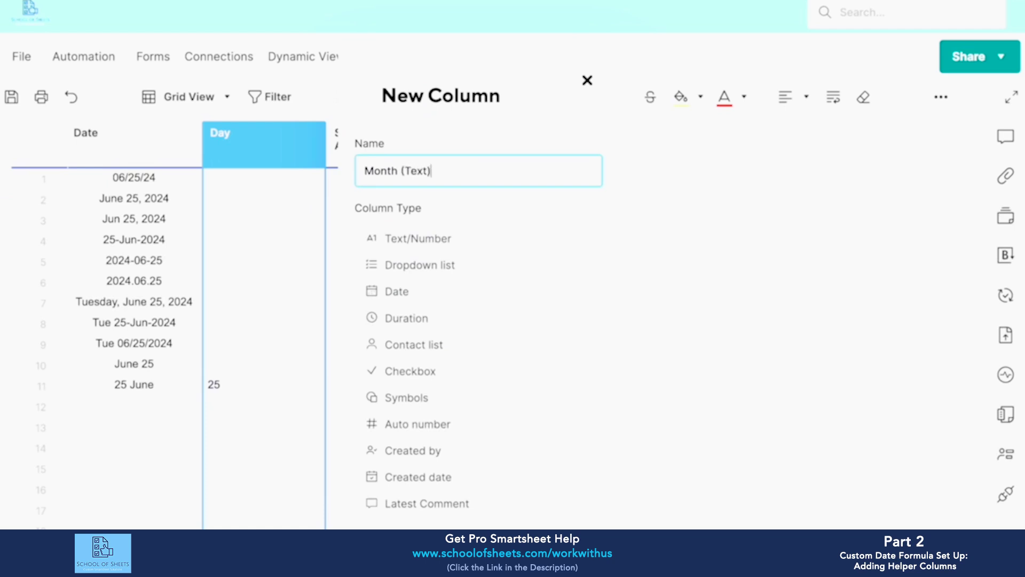
{"action": "key", "text": "Return"}
Add a Year (YYYY) column after Month (Text) and narrow Day, Month and Year together.
{"action": "left_click", "coordinate": [437, 133]}
{"action": "left_click", "coordinate": [450, 205]}
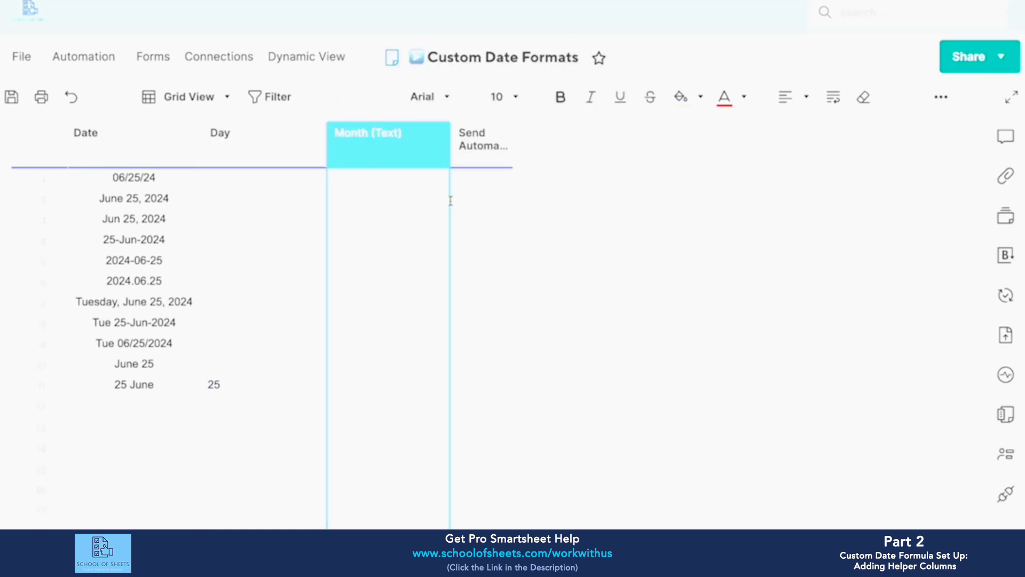
{"action": "type", "text": "Year (YYYY"}
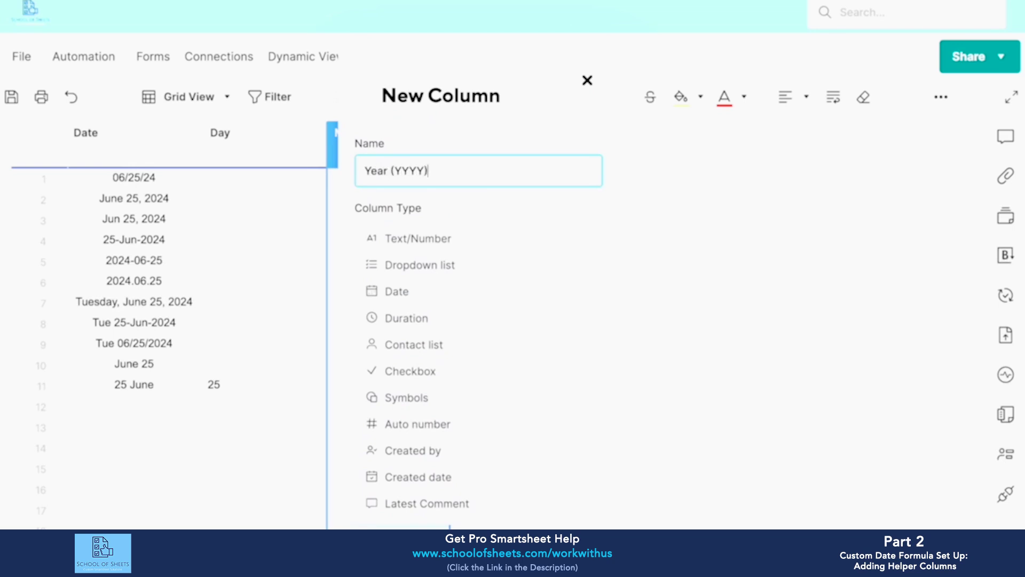
{"action": "key", "text": "Return"}
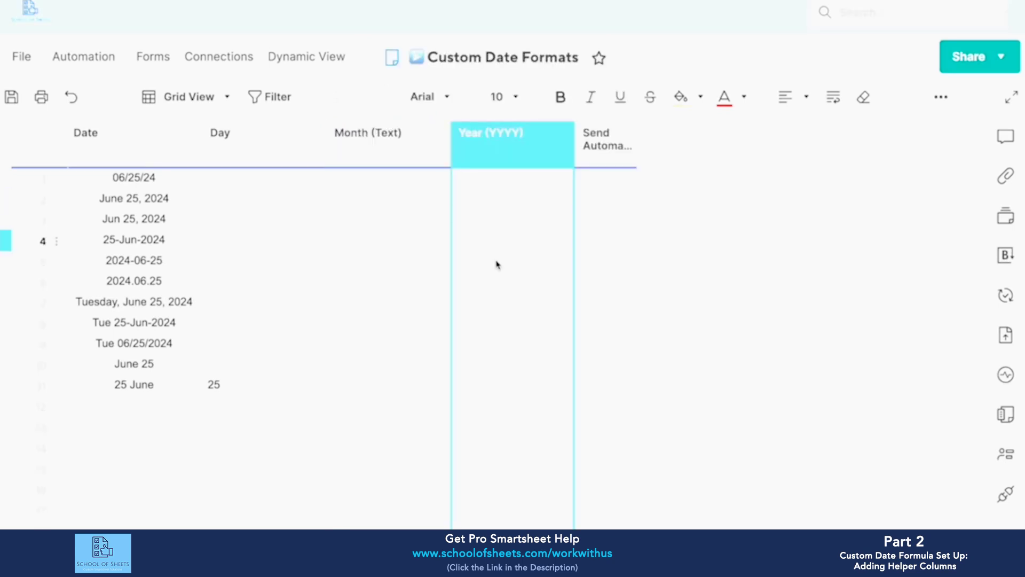
{"action": "left_click", "coordinate": [279, 155]}
{"action": "left_click", "coordinate": [466, 160], "text": "ctrl"}
{"action": "left_click", "coordinate": [390, 156], "text": "ctrl"}
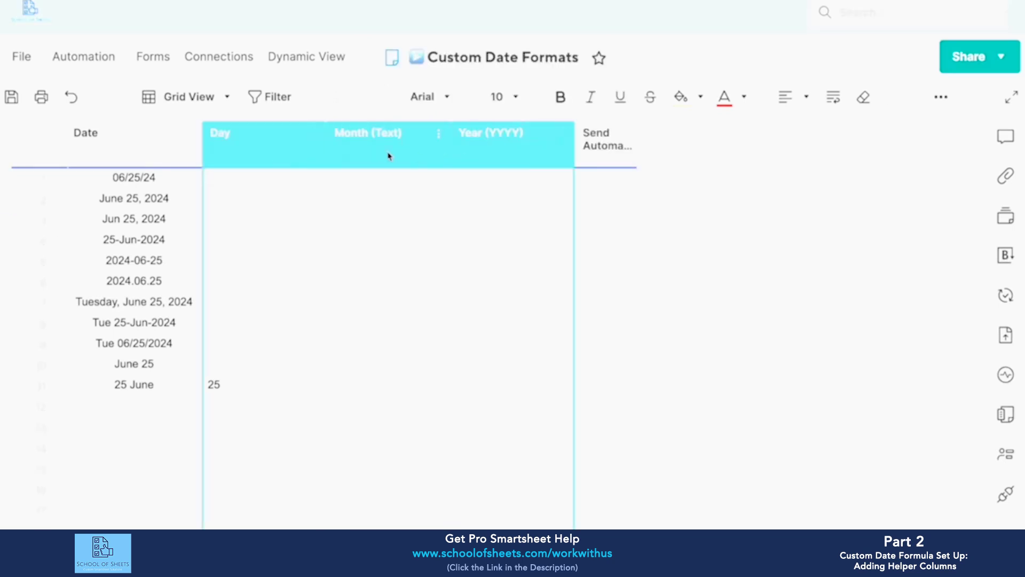
{"action": "left_click_drag", "start_coordinate": [324, 161], "coordinate": [304, 167]}
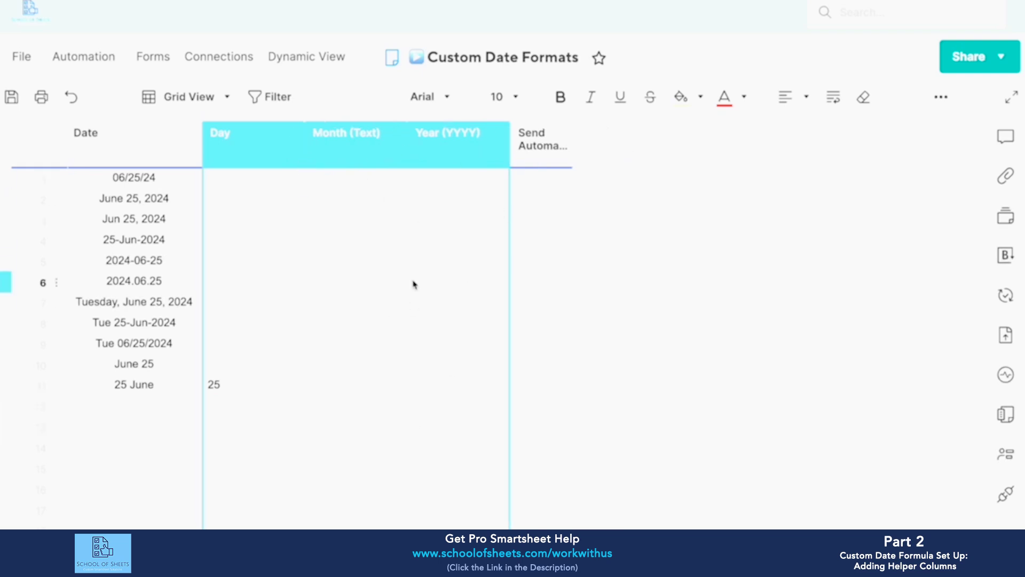
Enter =MONTH(Date@row) in row 1's Month (Text) cell, returning 6.
{"action": "left_click", "coordinate": [331, 188]}
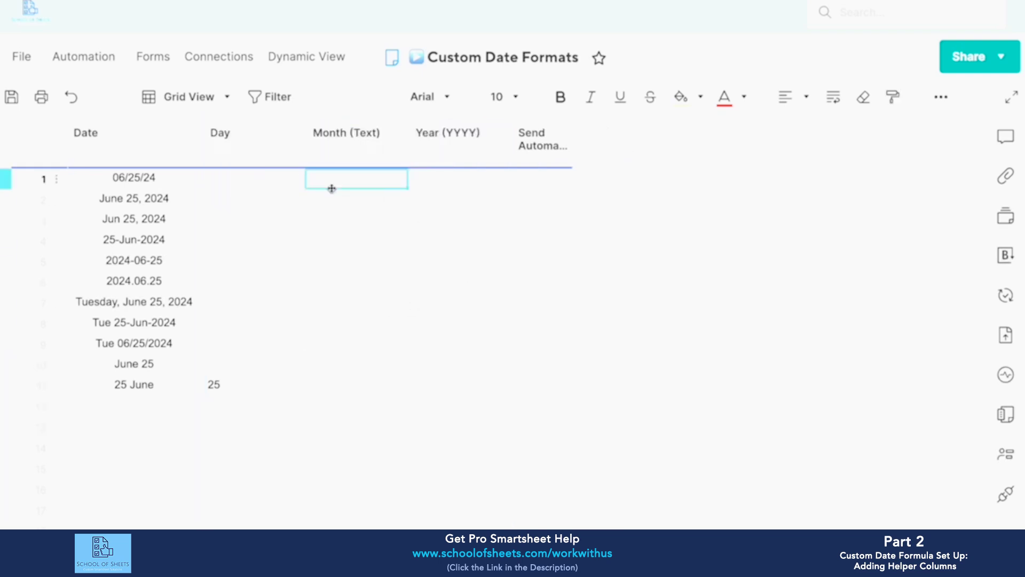
{"action": "type", "text": "=month("}
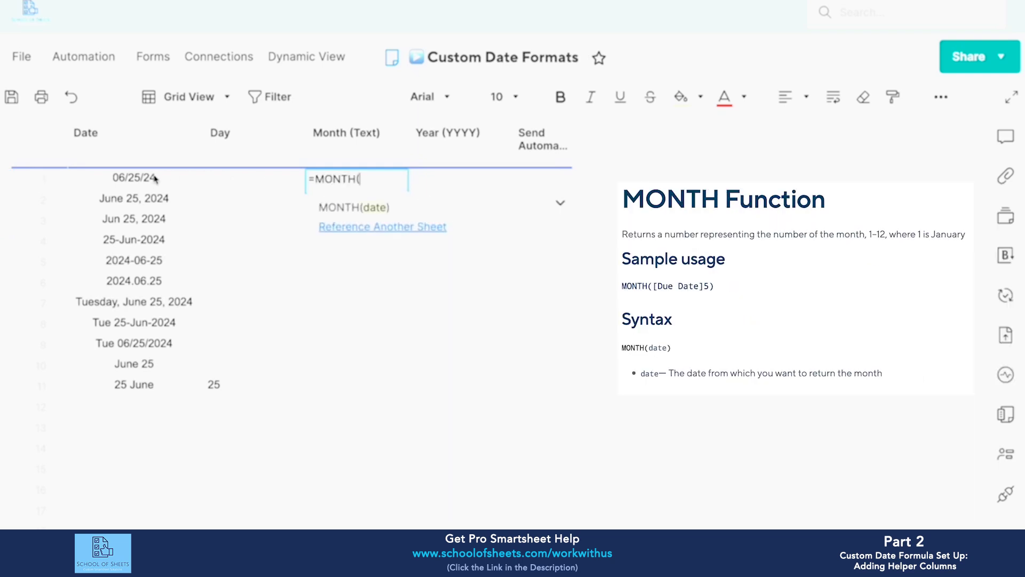
{"action": "left_click", "coordinate": [153, 178]}
{"action": "key", "text": "Return"}
{"action": "left_click", "coordinate": [385, 182]}
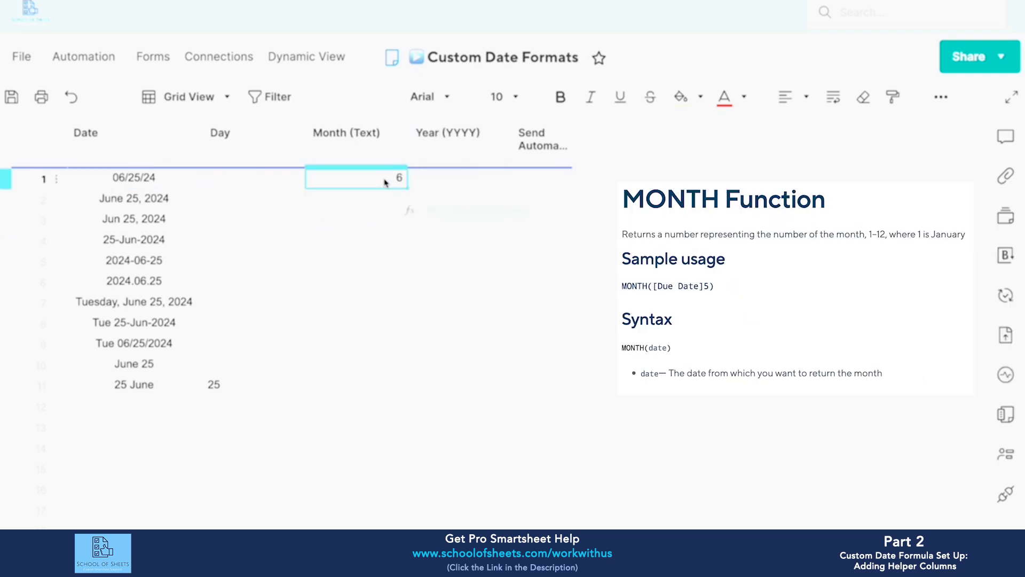
Wrap the formula in IF(...=1, "Jan.", ...) and paste that clause repeatedly for all twelve months.
{"action": "double_click", "coordinate": [352, 184]}
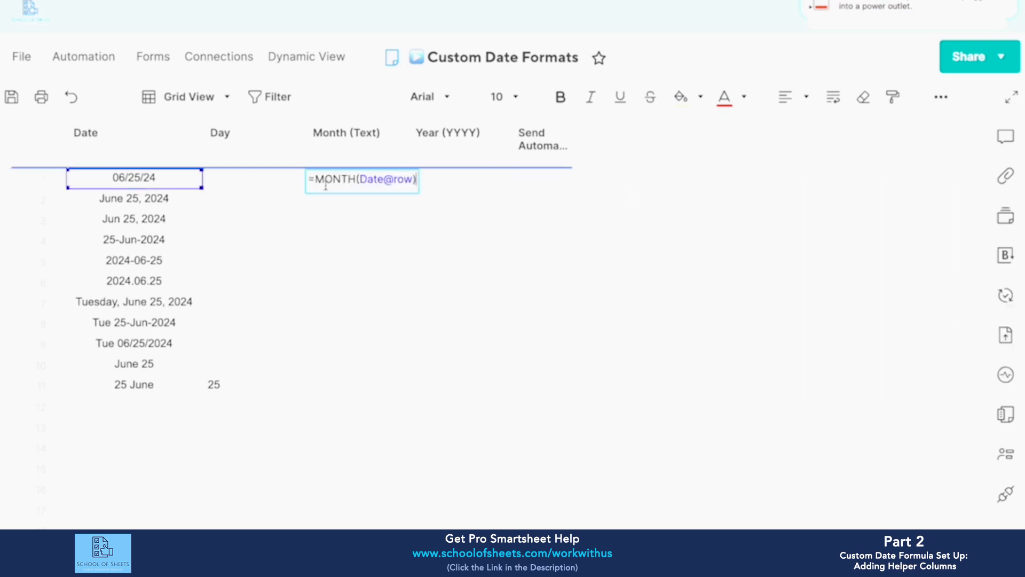
{"action": "type", "text": "IF("}
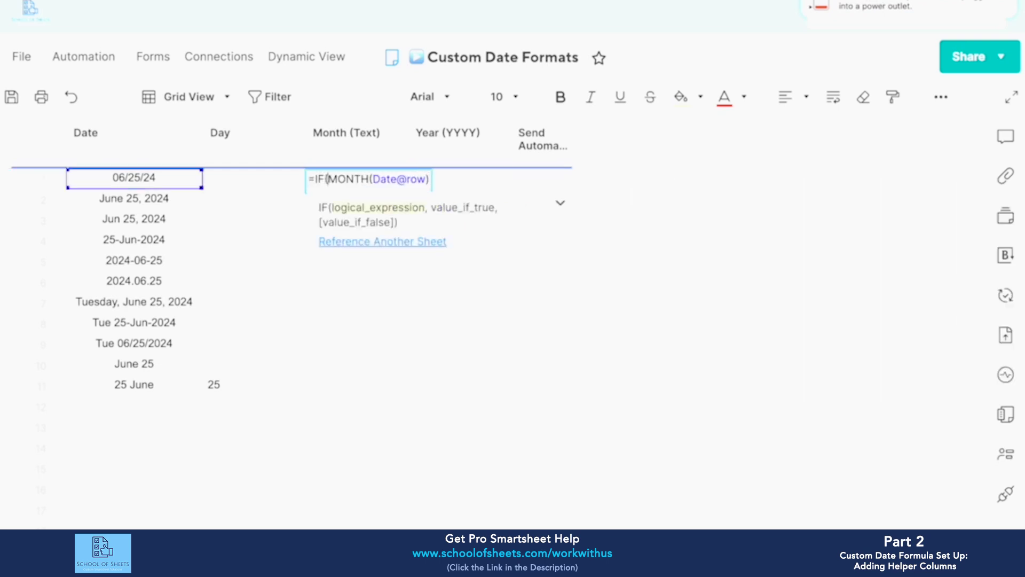
{"action": "key", "text": "End"}
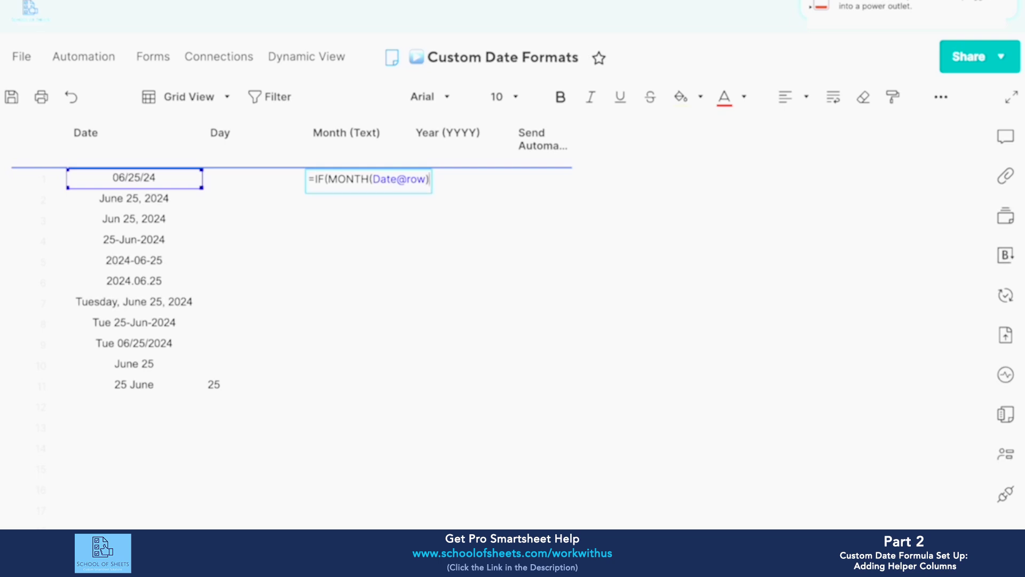
{"action": "type", "text": "=1, \""}
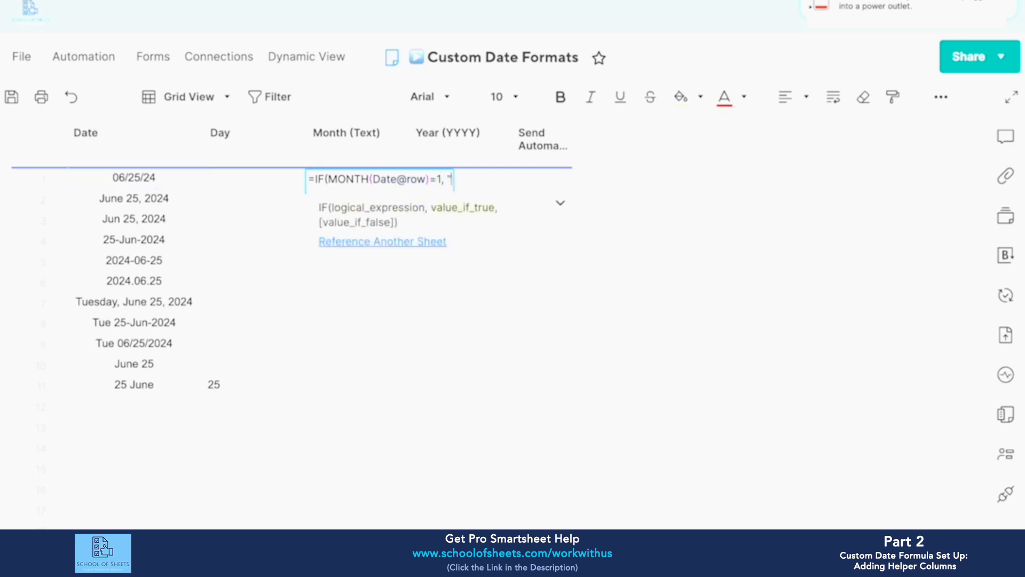
{"action": "type", "text": "Jan.\","}
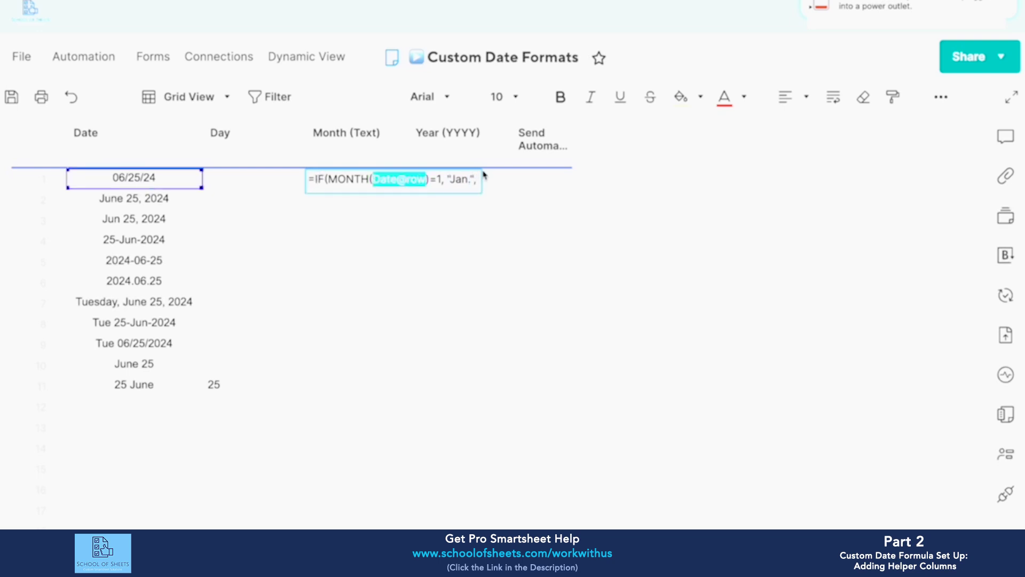
{"action": "type", "text": "IF(MONTH(Date@row)=1, \"Jan.\","}
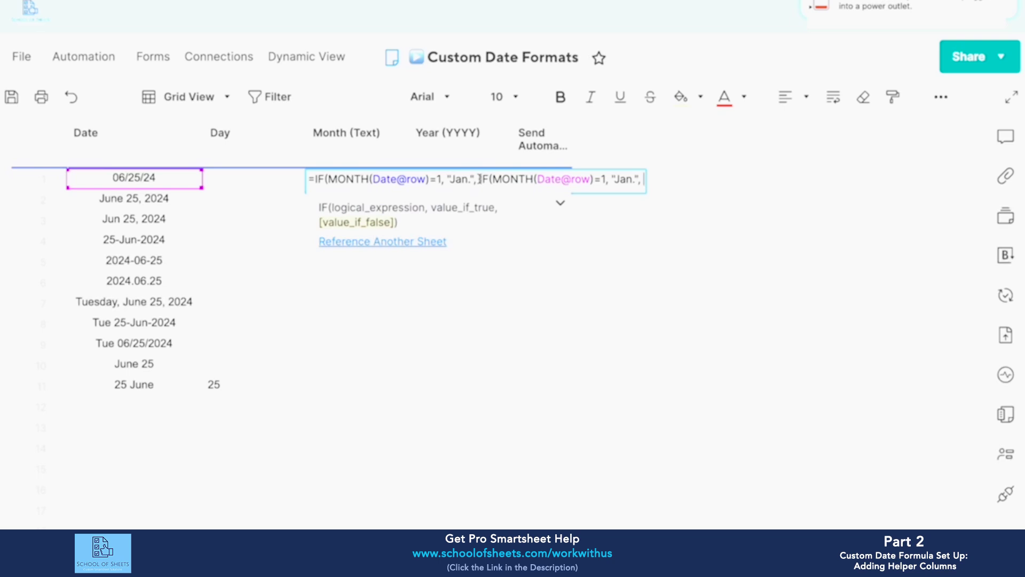
{"action": "key", "text": "ctrl+v"}
{"action": "key", "text": "ctrl+v"}
{"action": "key", "text": "ctrl+v"}
{"action": "key", "text": "ctrl+v"}
{"action": "key", "text": "ctrl+v"}
{"action": "key", "text": "ctrl+v"}
{"action": "key", "text": "ctrl+v"}
{"action": "key", "text": "ctrl+v"}
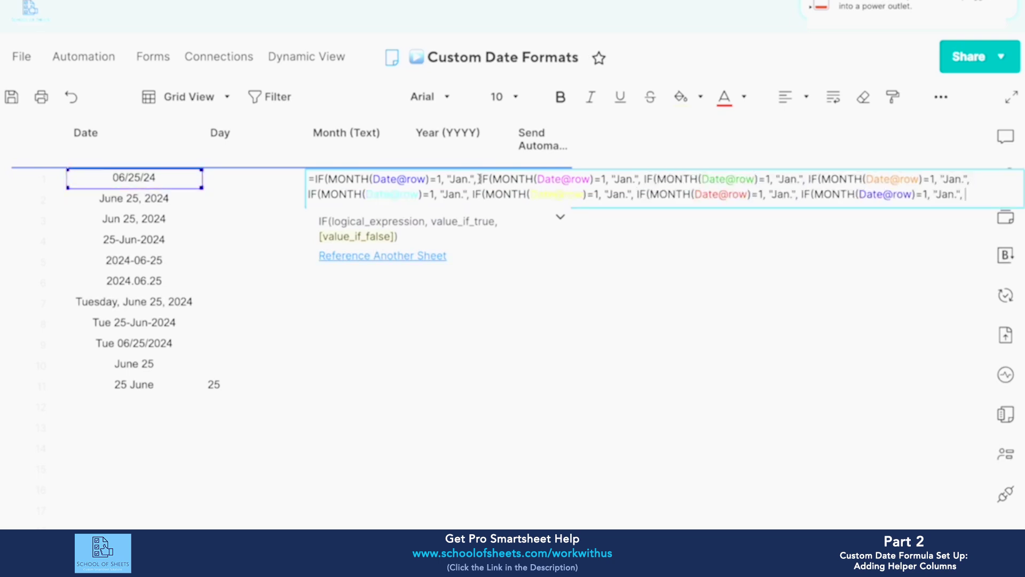
{"action": "key", "text": "ctrl+v"}
{"action": "key", "text": "ctrl+v"}
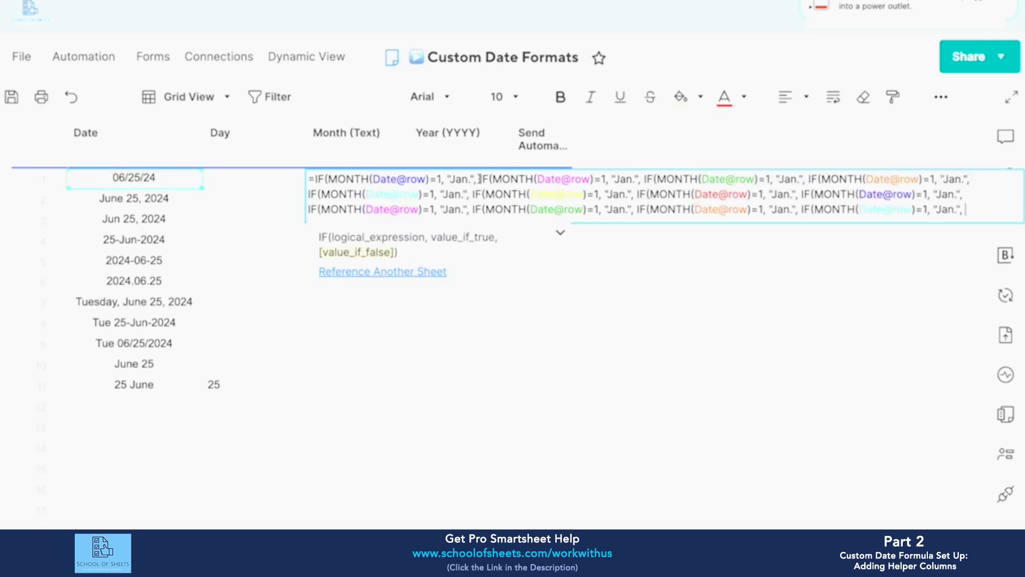
Change the copied clauses' month numbers to 2, 3, 4, 5, 6, 8, 10 and 12.
{"action": "double_click", "coordinate": [603, 179]}
{"action": "type", "text": "2"}
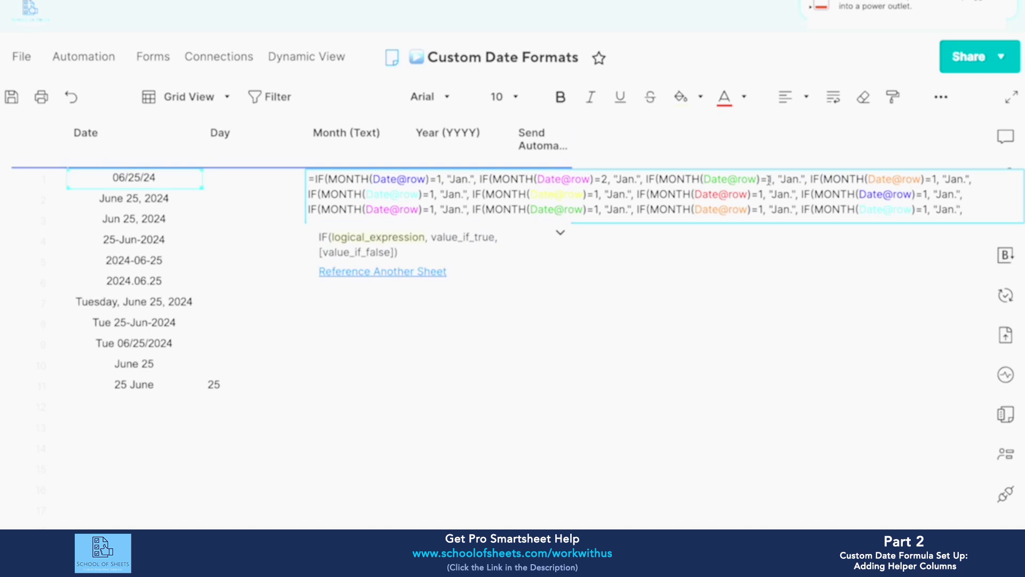
{"action": "double_click", "coordinate": [769, 179]}
{"action": "type", "text": "3"}
{"action": "double_click", "coordinate": [931, 180]}
{"action": "type", "text": "4"}
{"action": "double_click", "coordinate": [430, 194]}
{"action": "type", "text": "5"}
{"action": "double_click", "coordinate": [596, 194]}
{"action": "type", "text": "6"}
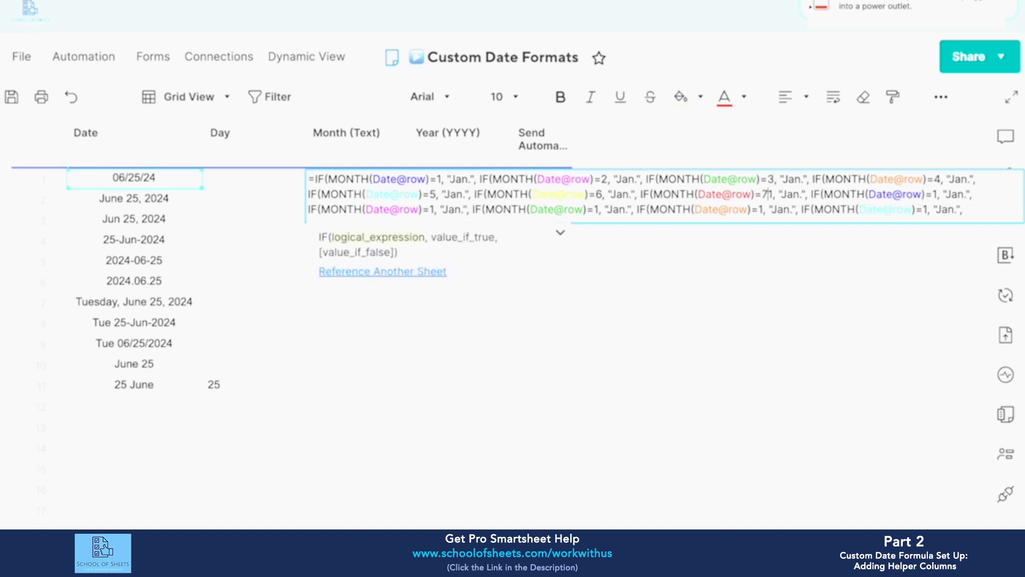
{"action": "double_click", "coordinate": [931, 194]}
{"action": "type", "text": "8"}
{"action": "double_click", "coordinate": [596, 209]}
{"action": "type", "text": "10"}
{"action": "double_click", "coordinate": [932, 209]}
{"action": "type", "text": "12"}
Replace the Jan. labels with Feb, Apr, May, Jun and Jul, and commit the formula.
{"action": "double_click", "coordinate": [619, 180]}
{"action": "type", "text": "Feb"}
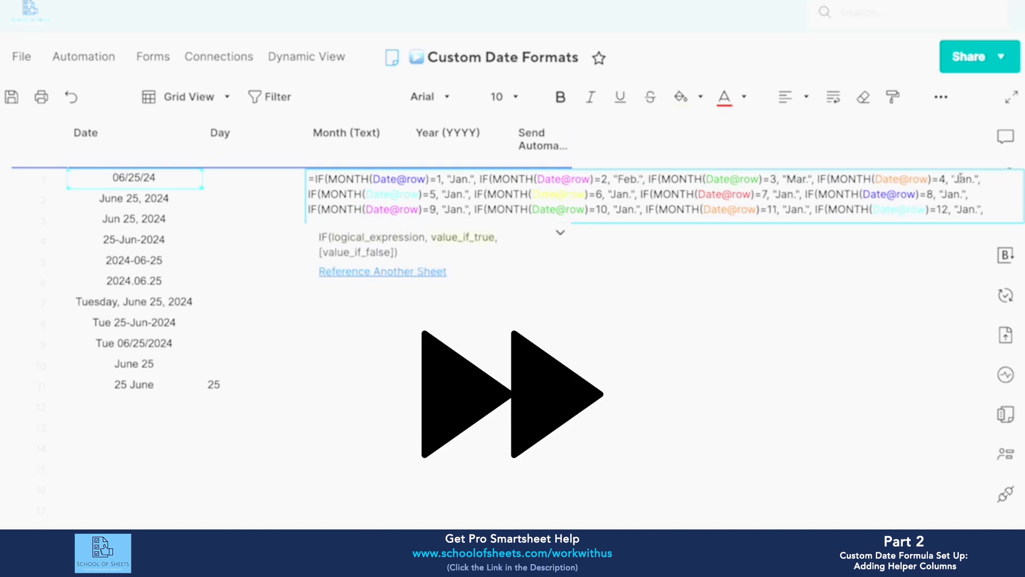
{"action": "double_click", "coordinate": [963, 180]}
{"action": "type", "text": "Apr"}
{"action": "double_click", "coordinate": [446, 193]}
{"action": "type", "text": "May"}
{"action": "double_click", "coordinate": [614, 194]}
{"action": "type", "text": "Jun"}
{"action": "double_click", "coordinate": [778, 194]}
{"action": "type", "text": "Jul"}
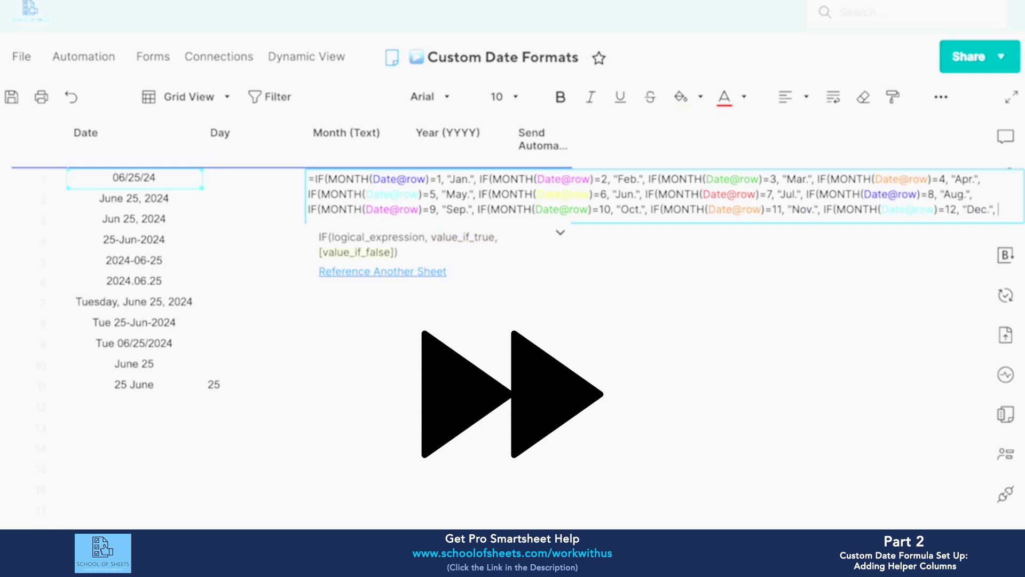
{"action": "key", "text": "Return"}
Convert the Month (Text) and Day formulas to column formulas and right-align the Day column.
{"action": "right_click", "coordinate": [384, 184]}
{"action": "left_click", "coordinate": [523, 511]}
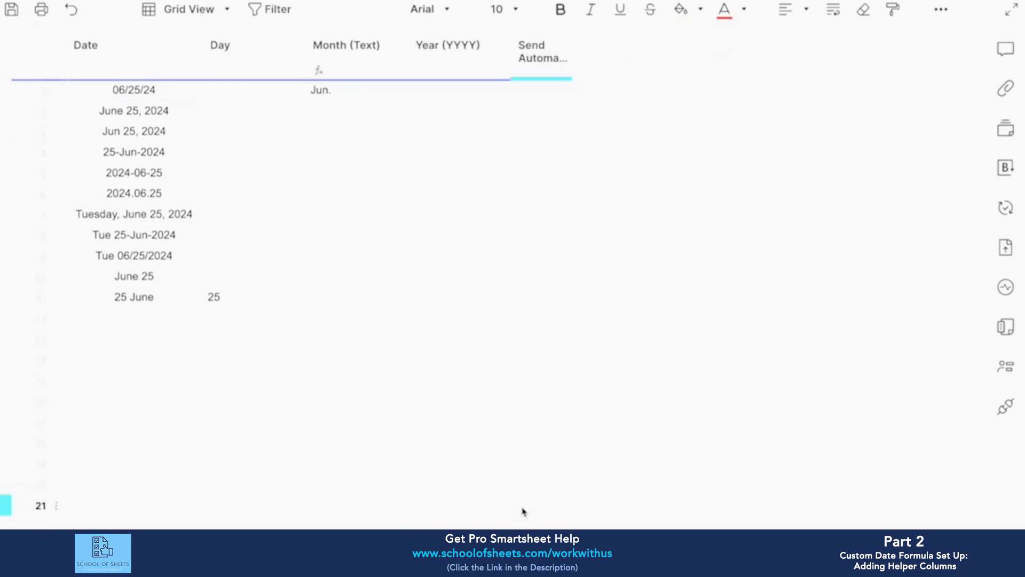
{"action": "left_click", "coordinate": [241, 303]}
{"action": "right_click", "coordinate": [240, 302]}
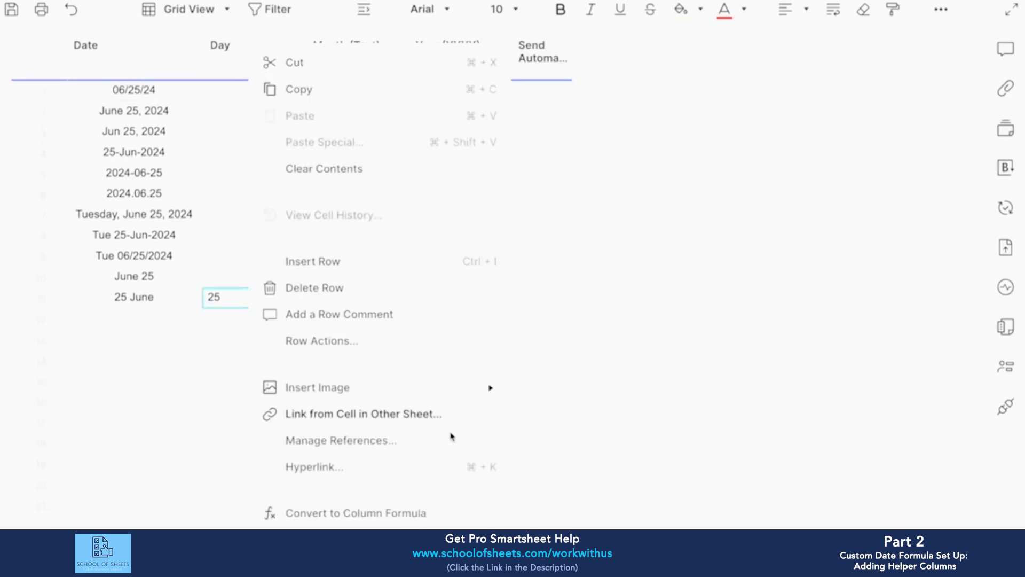
{"action": "left_click", "coordinate": [373, 513]}
{"action": "left_click", "coordinate": [263, 69]}
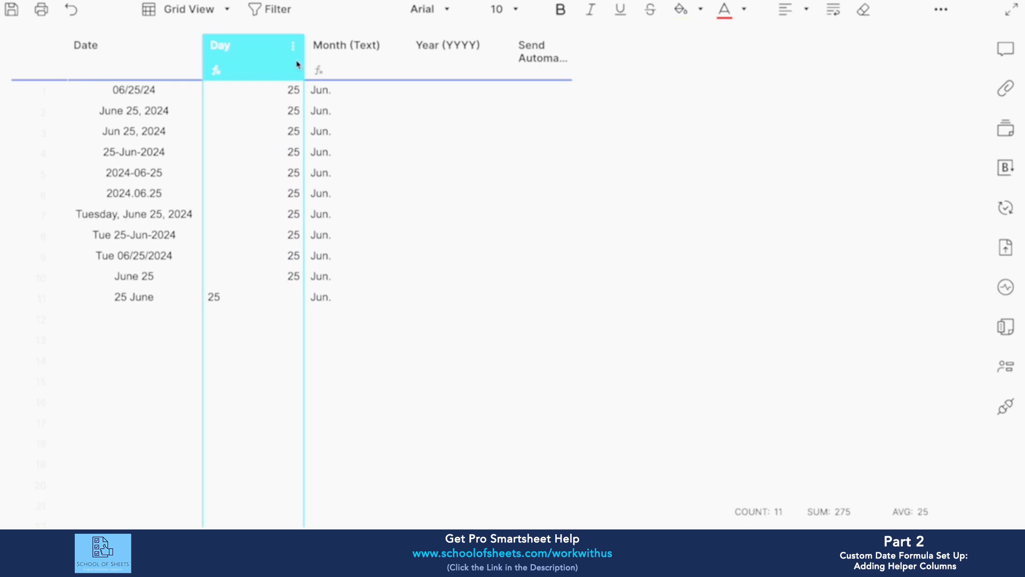
{"action": "left_click", "coordinate": [793, 10]}
{"action": "left_click", "coordinate": [838, 45]}
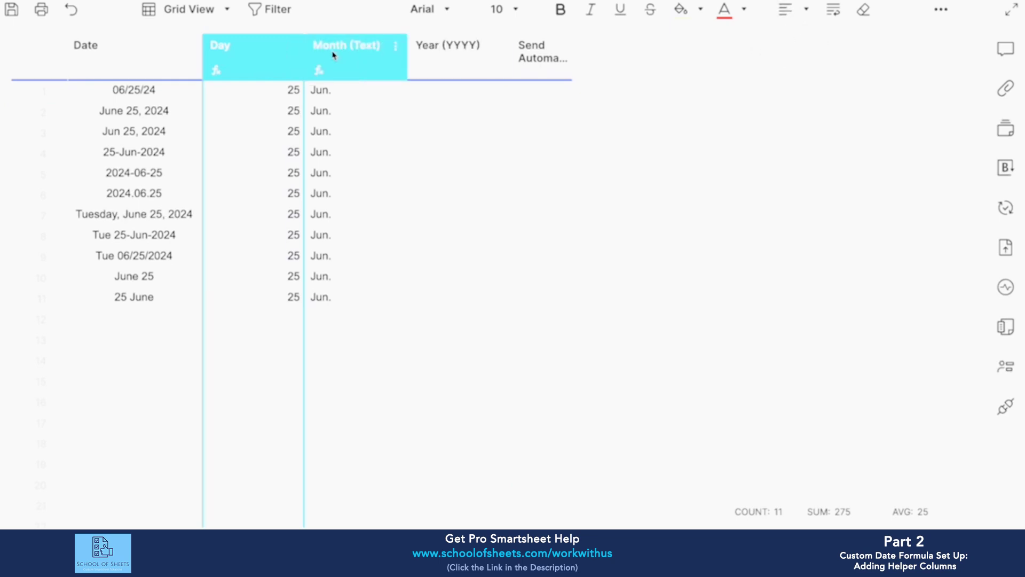
Enter =YEAR(Date@row) as a Year (YYYY) column formula and narrow the Day–Year columns.
{"action": "left_click", "coordinate": [442, 99]}
{"action": "type", "text": "=year("}
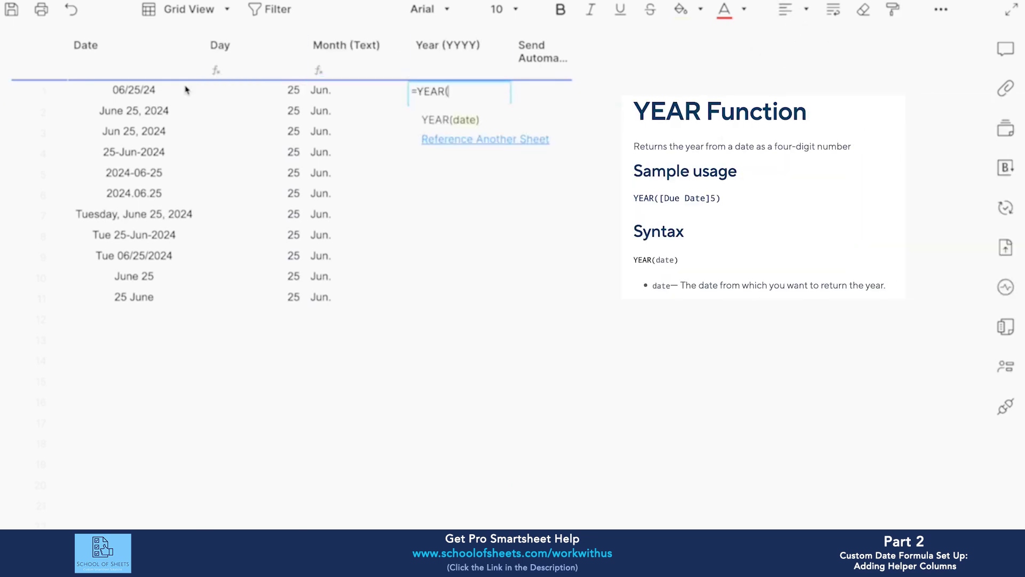
{"action": "left_click", "coordinate": [137, 95]}
{"action": "key", "text": "Return"}
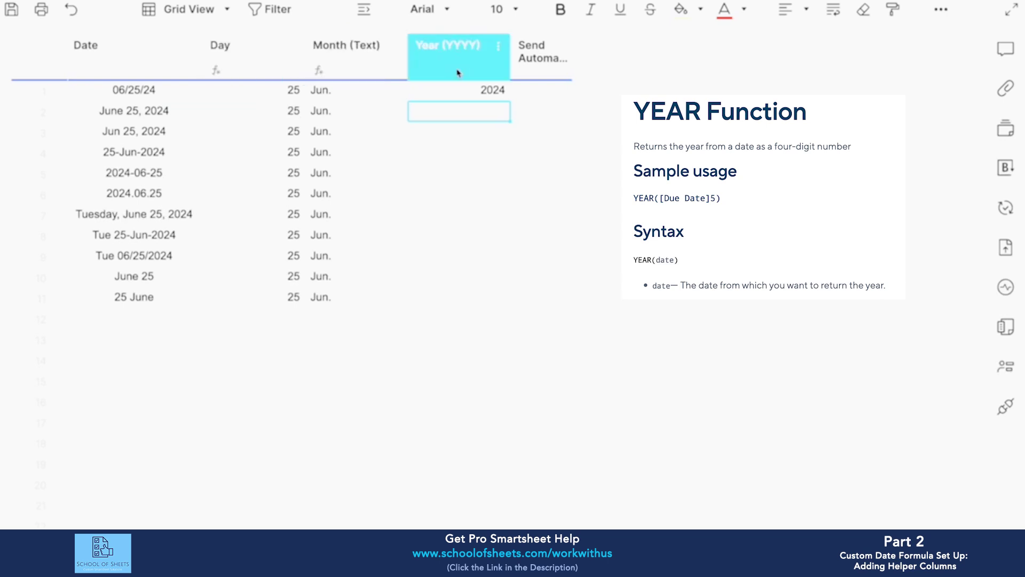
{"action": "left_click", "coordinate": [478, 92]}
{"action": "right_click", "coordinate": [479, 92]}
{"action": "left_click", "coordinate": [587, 510]}
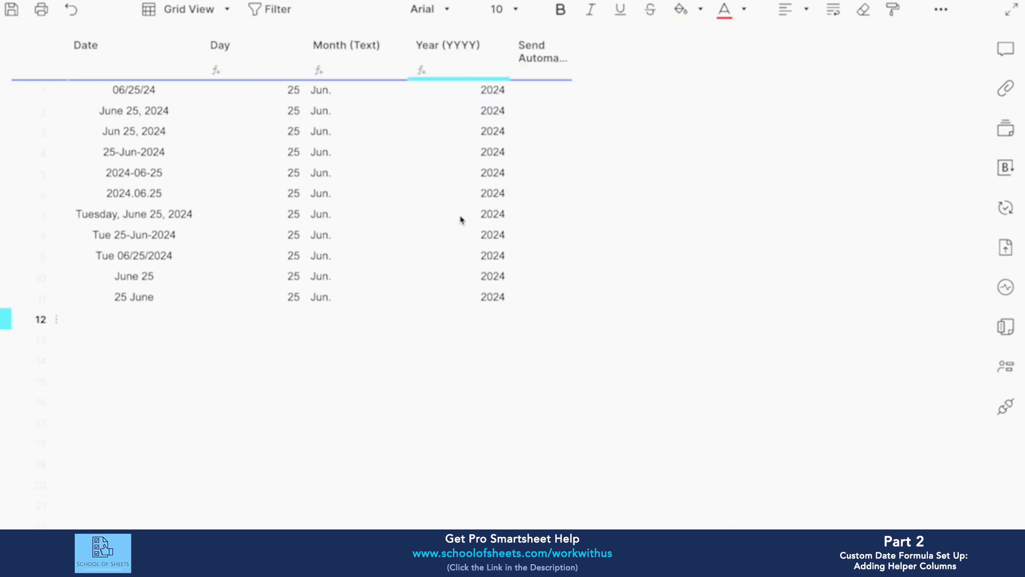
{"action": "left_click", "coordinate": [263, 68]}
{"action": "left_click", "coordinate": [435, 76], "text": "shift"}
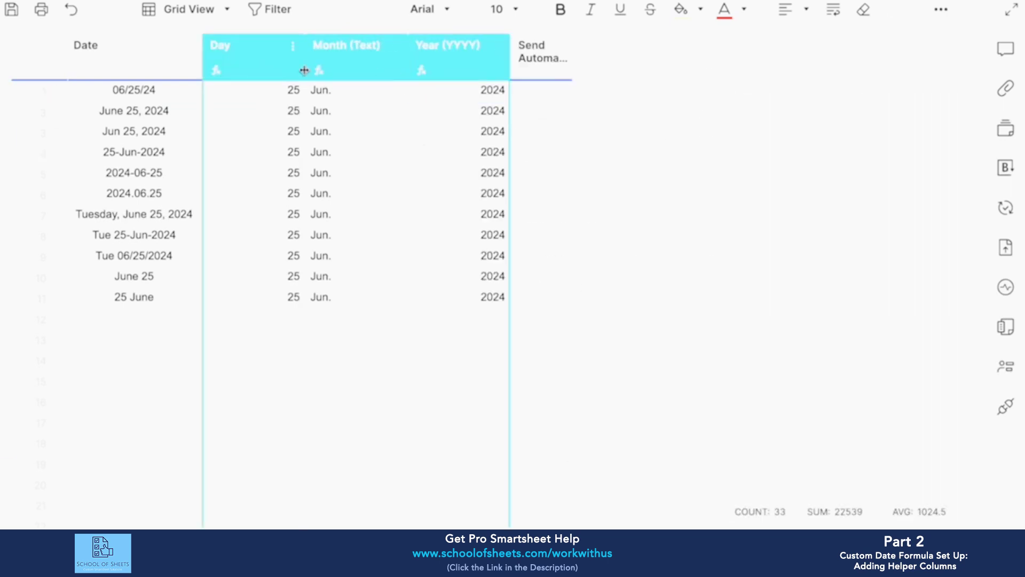
{"action": "left_click_drag", "start_coordinate": [303, 71], "coordinate": [255, 74]}
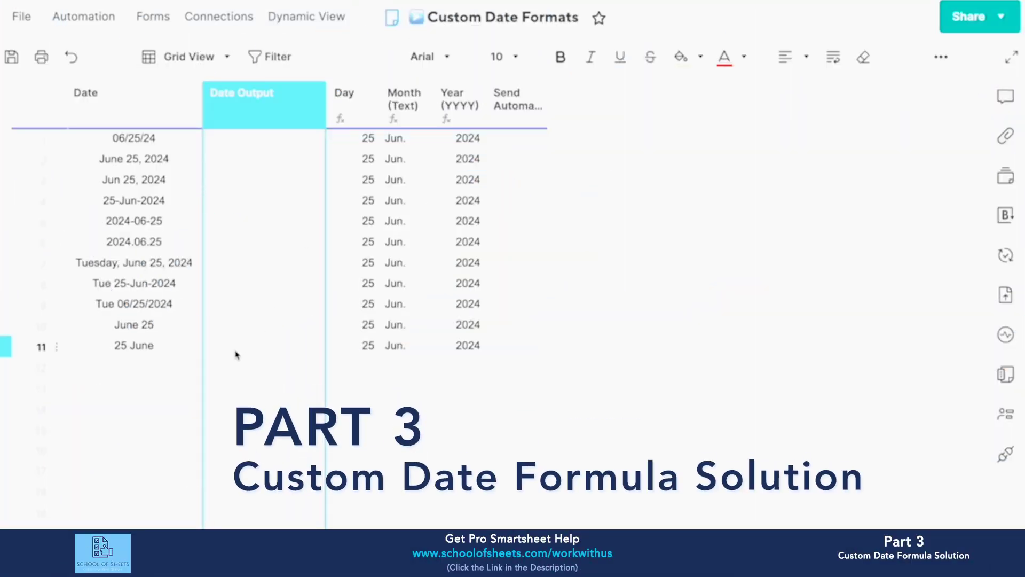
{"action": "left_click", "coordinate": [235, 347]}
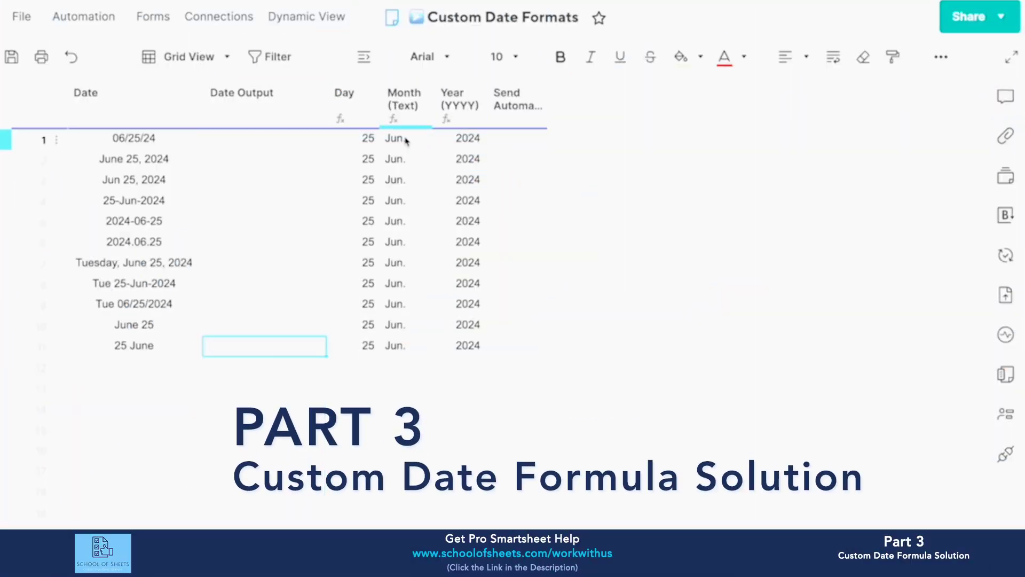
{"action": "right_click", "coordinate": [409, 345]}
{"action": "key", "text": "Escape"}
{"action": "key", "text": "F2"}
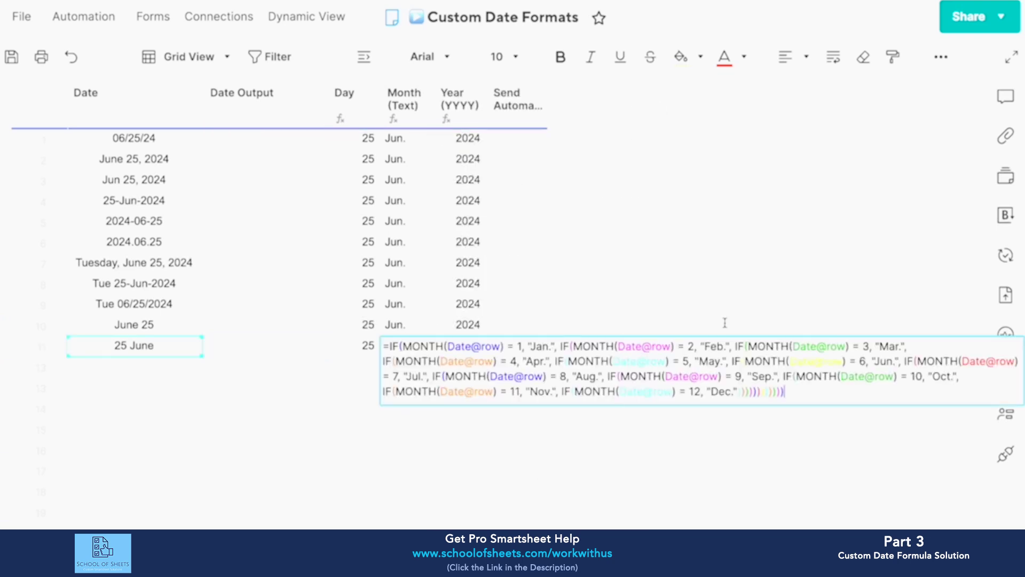
{"action": "left_click", "coordinate": [236, 355]}
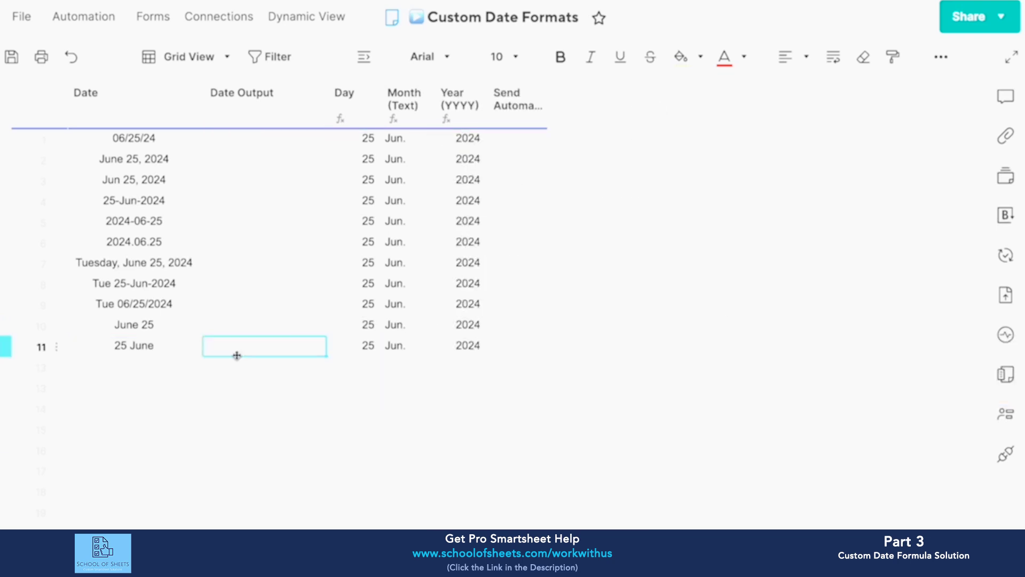
{"action": "type", "text": "="}
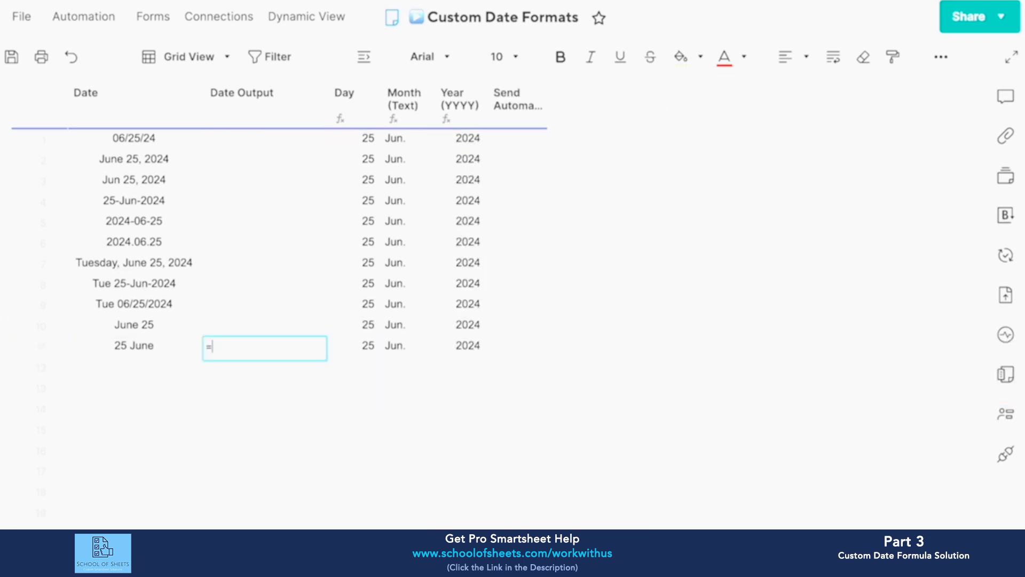
{"action": "left_click", "coordinate": [361, 353]}
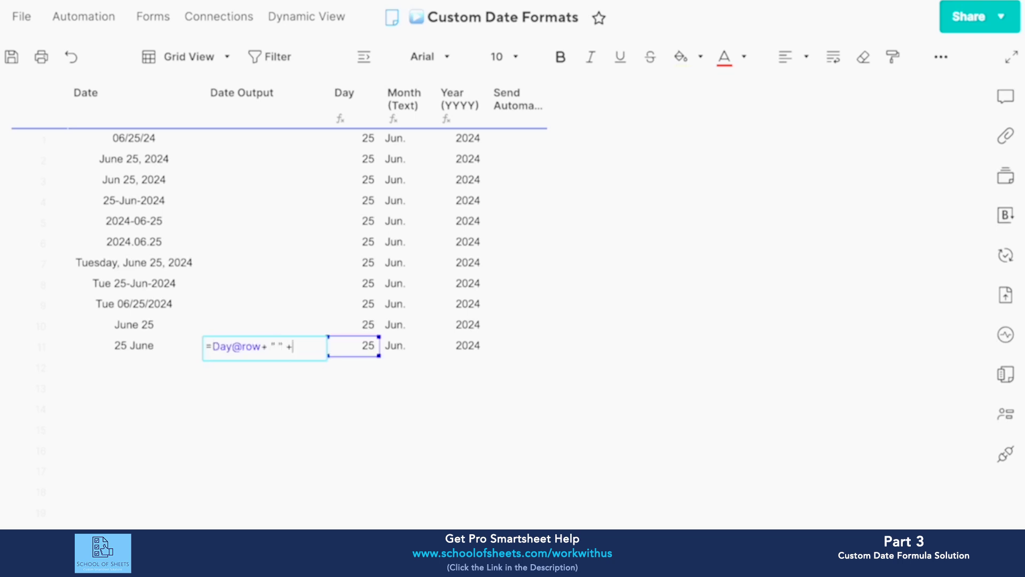
{"action": "type", "text": "+ \" \" +"}
{"action": "left_click", "coordinate": [409, 350]}
{"action": "key", "text": "Return"}
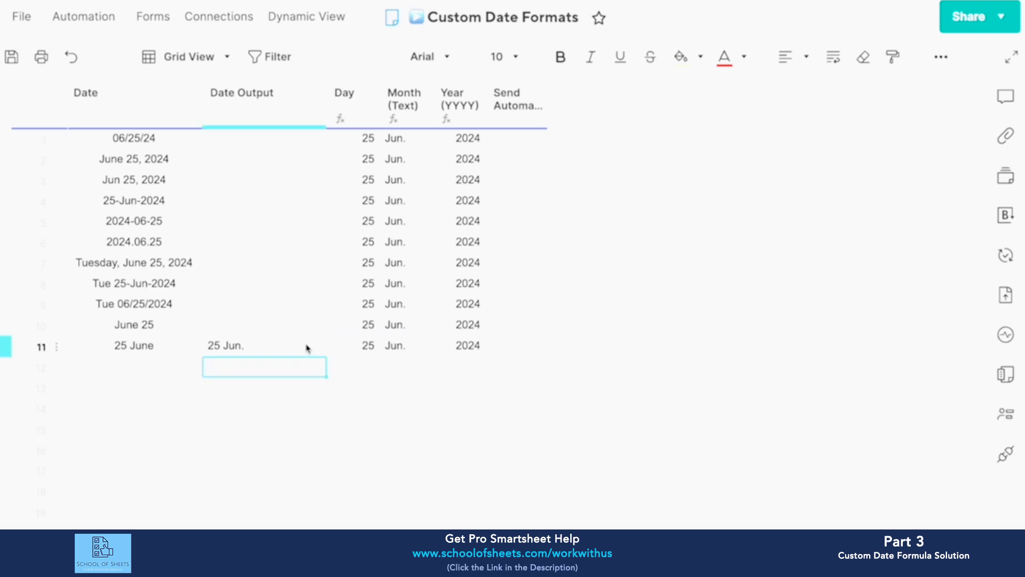
{"action": "left_click", "coordinate": [307, 348]}
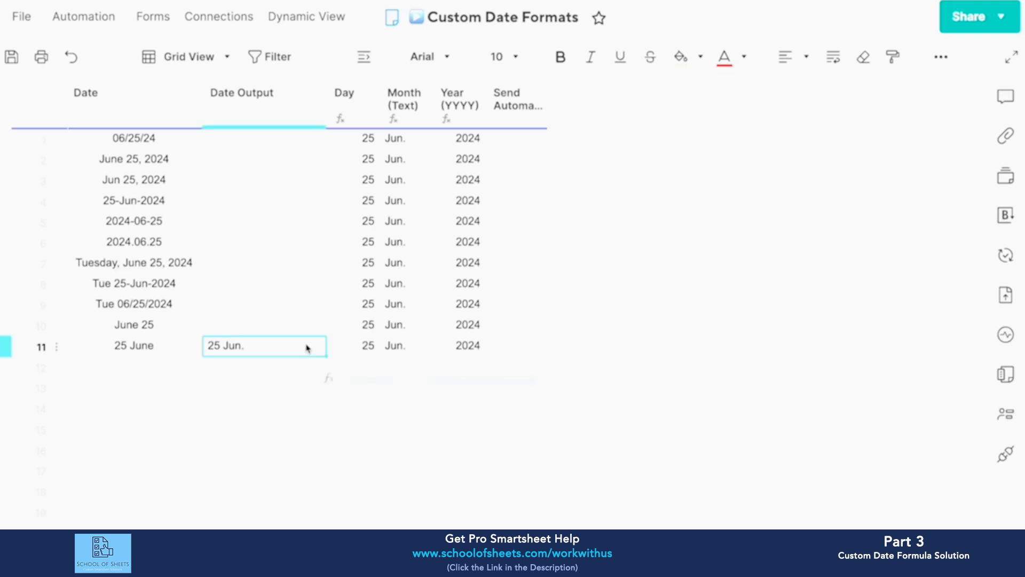
{"action": "left_click", "coordinate": [281, 332]}
{"action": "type", "text": "="}
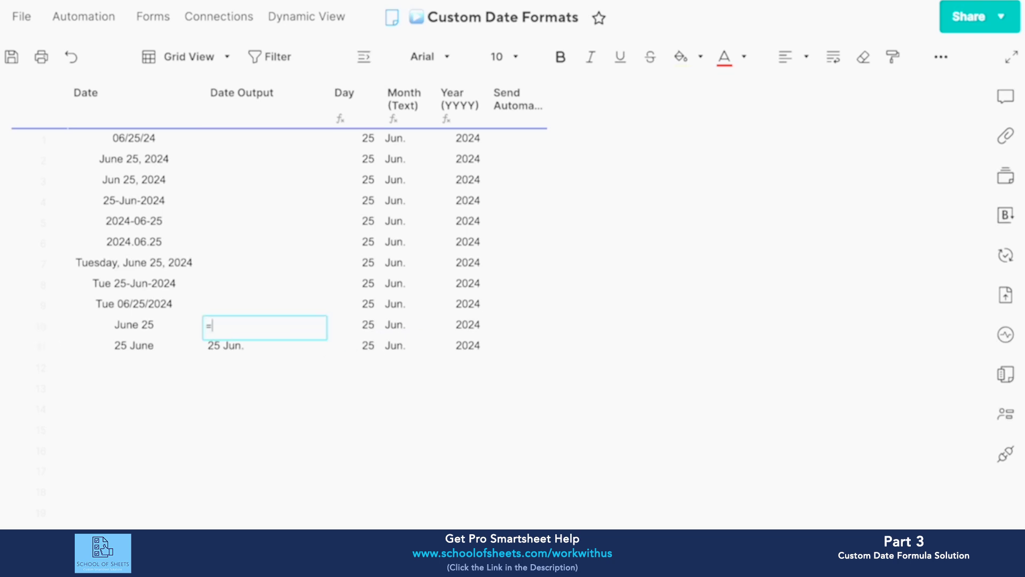
{"action": "left_click", "coordinate": [399, 332]}
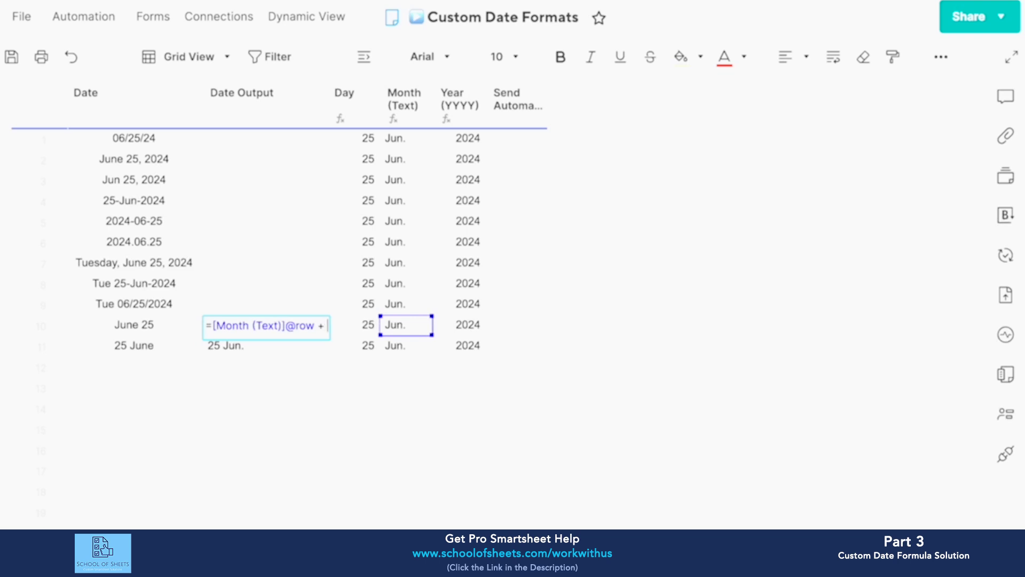
{"action": "type", "text": "+ \" \" +"}
{"action": "left_click", "coordinate": [368, 325]}
{"action": "key", "text": "Return"}
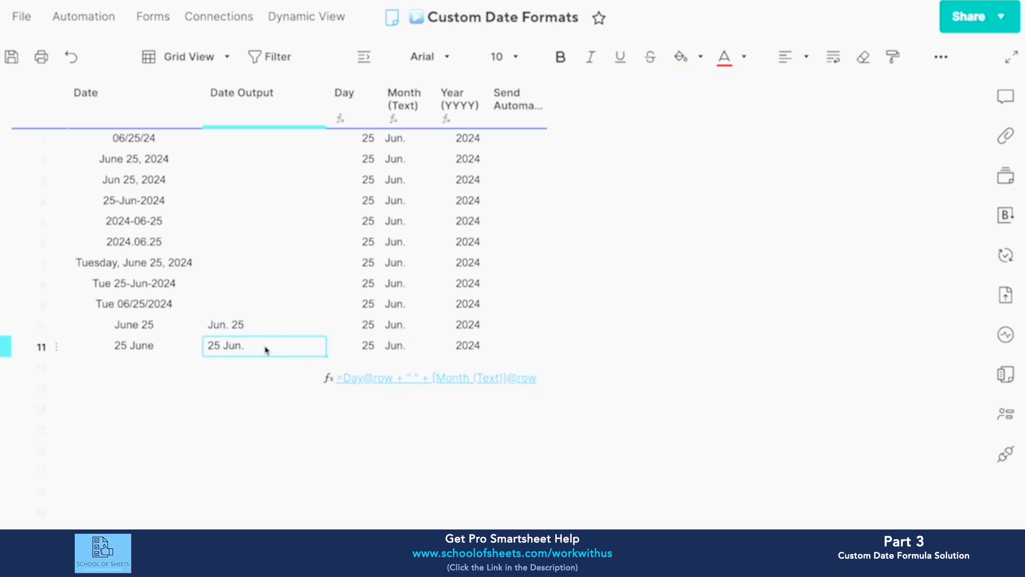
{"action": "left_click", "coordinate": [274, 450]}
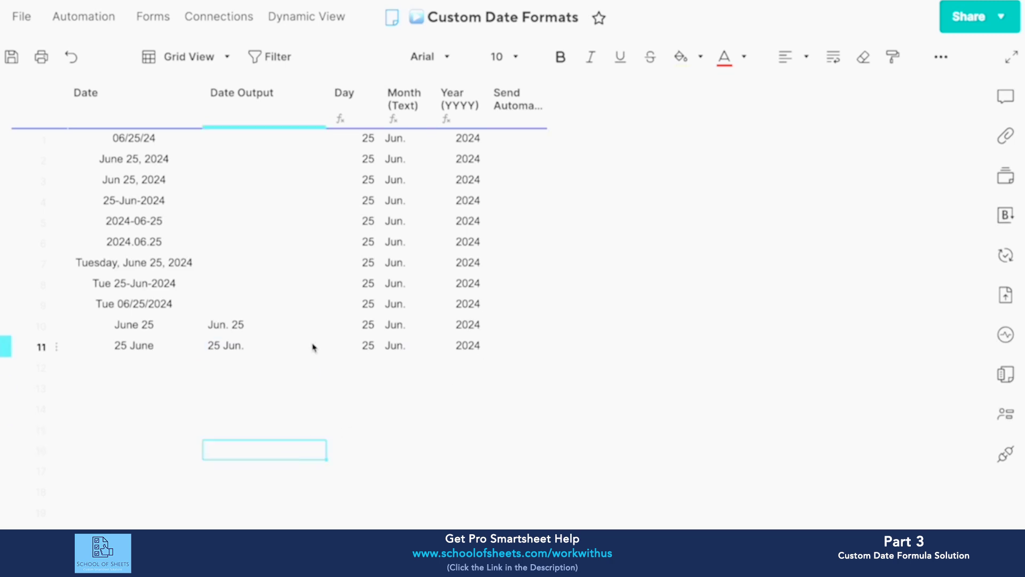
{"action": "scroll", "coordinate": [357, 362], "scroll_direction": "down", "scroll_amount": 1}
{"action": "scroll", "coordinate": [351, 316], "scroll_direction": "up", "scroll_amount": 1}
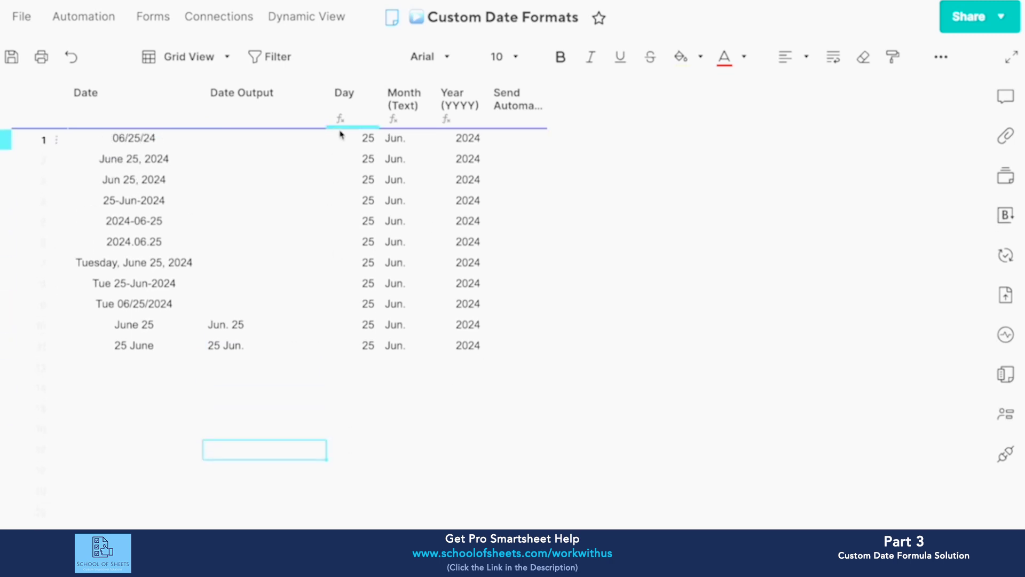
Insert a new column named 'Weekday (Text)' to the right of Day.
{"action": "left_click", "coordinate": [361, 110]}
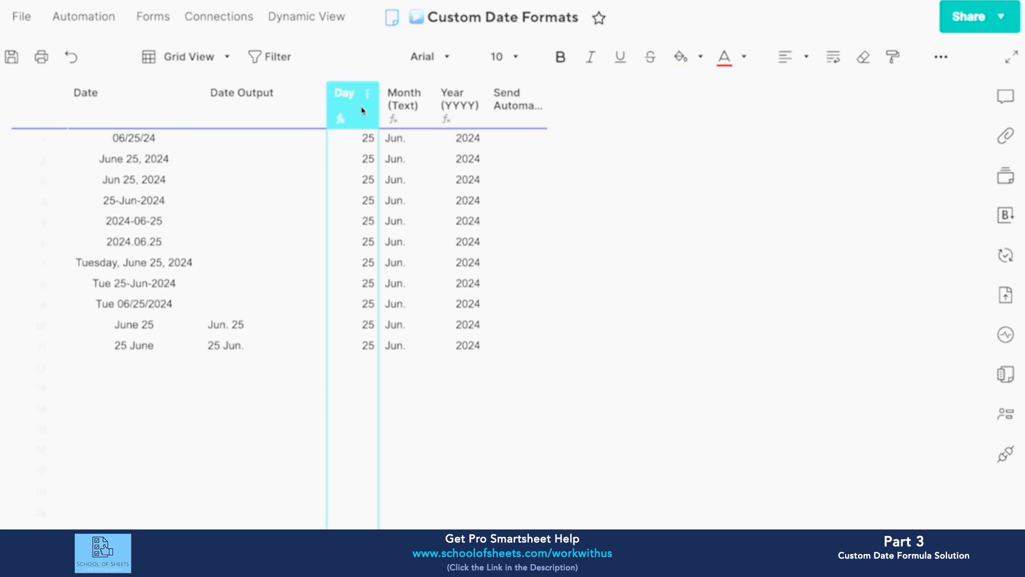
{"action": "left_click", "coordinate": [448, 165]}
{"action": "type", "text": "Weekday"}
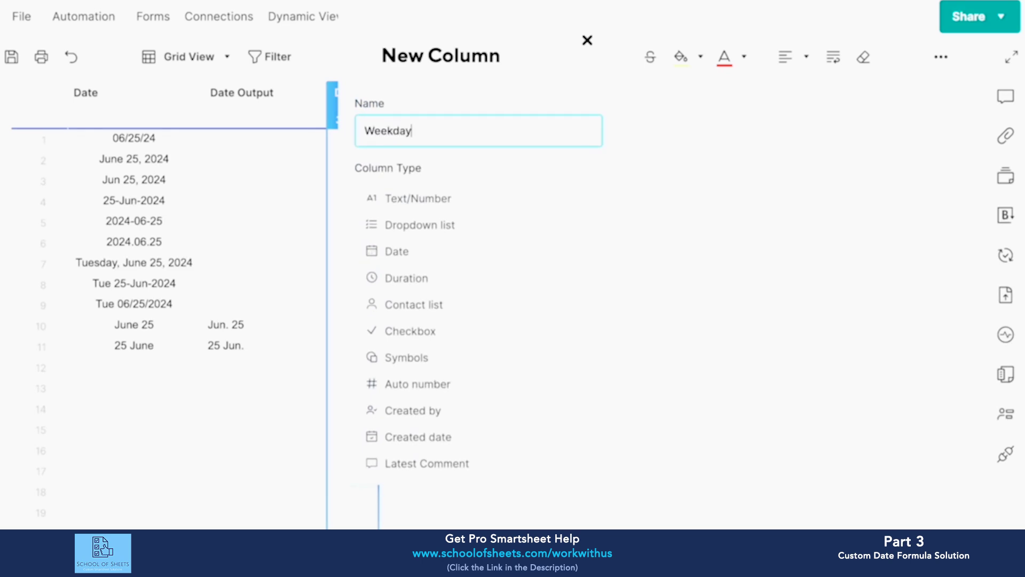
{"action": "key", "text": "Return"}
{"action": "double_click", "coordinate": [473, 102]}
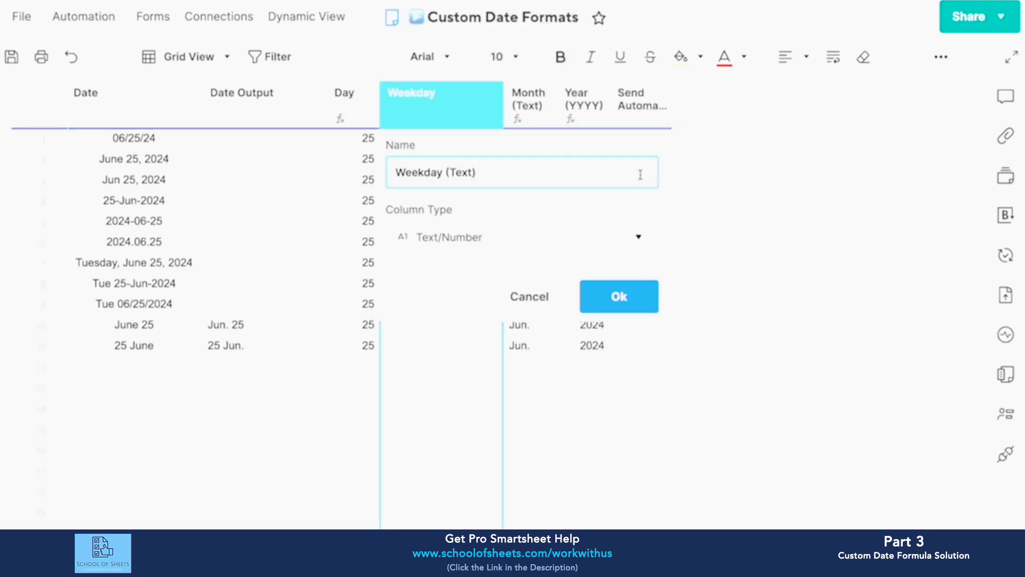
{"action": "type", "text": "(Text)"}
{"action": "left_click", "coordinate": [619, 295]}
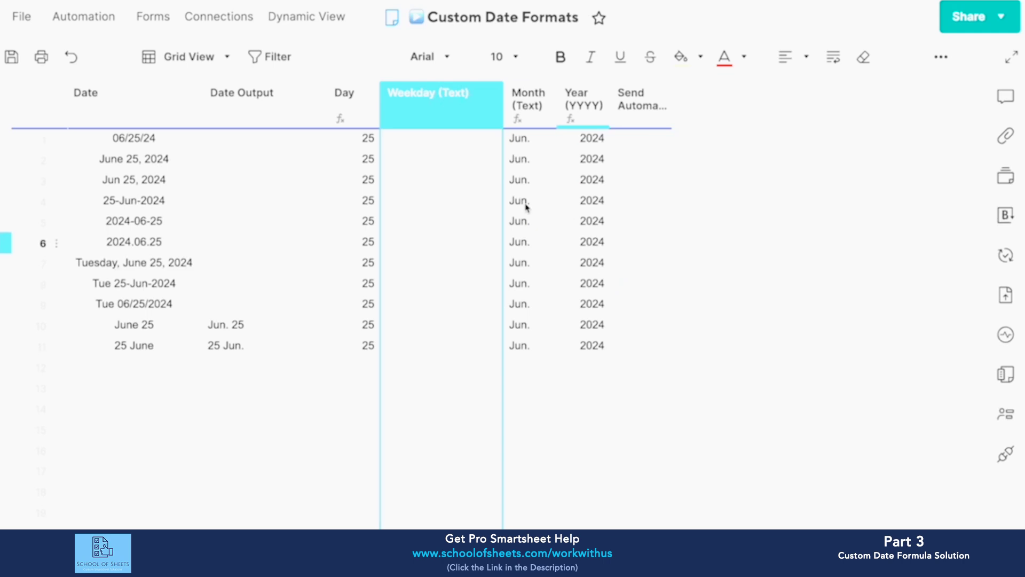
In row 1's Weekday (Text) cell, enter a WEEKDAY formula referencing row 1's Date.
{"action": "left_click", "coordinate": [406, 140]}
{"action": "type", "text": "=week"}
{"action": "key", "text": "Return"}
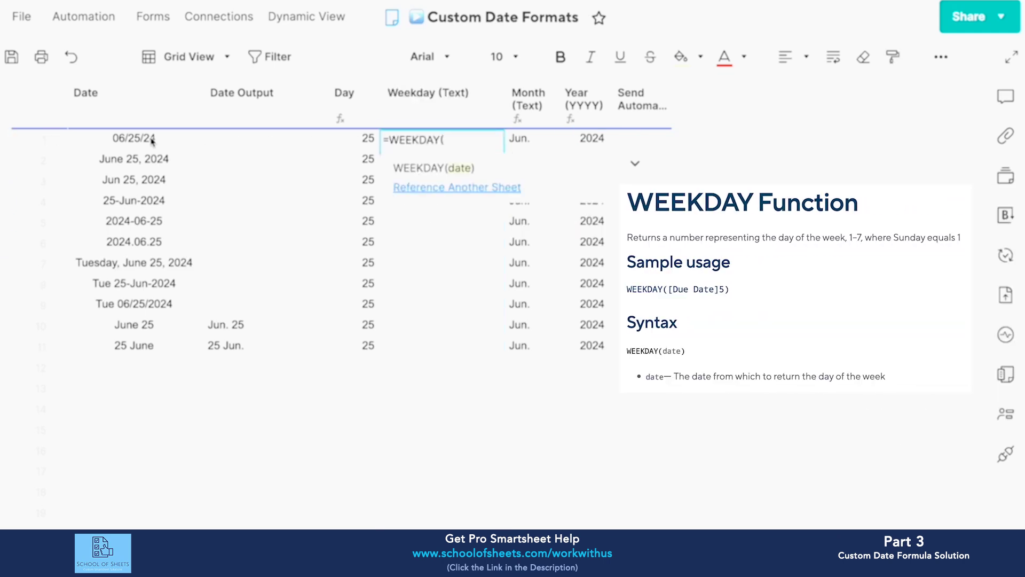
{"action": "left_click", "coordinate": [151, 140]}
{"action": "key", "text": "Return"}
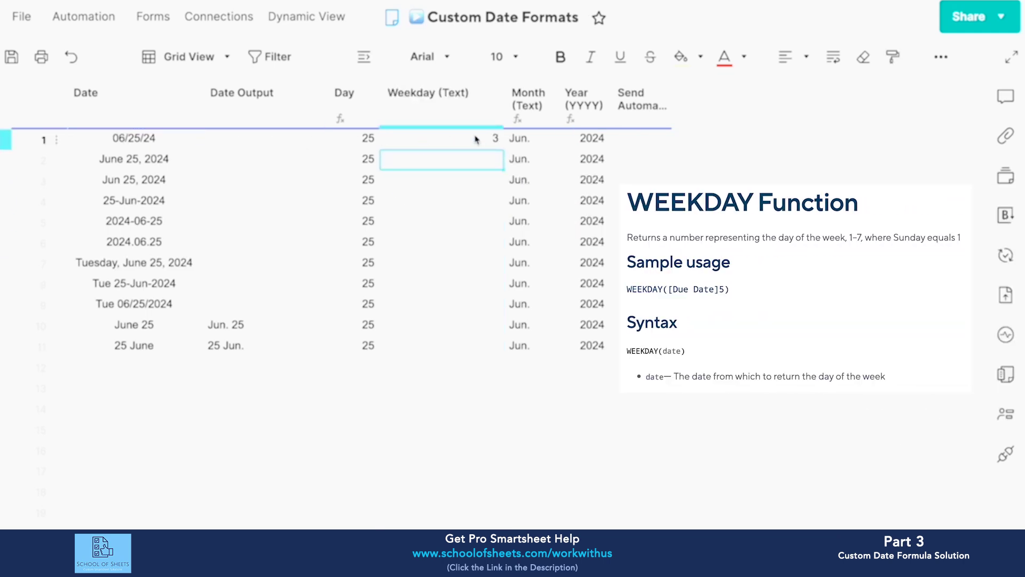
Wrap the WEEKDAY formula in an IF that returns "Sun." when it equals 1.
{"action": "double_click", "coordinate": [428, 144]}
{"action": "left_click", "coordinate": [388, 140]}
{"action": "type", "text": "IF(WEEKDAY(Date@row"}
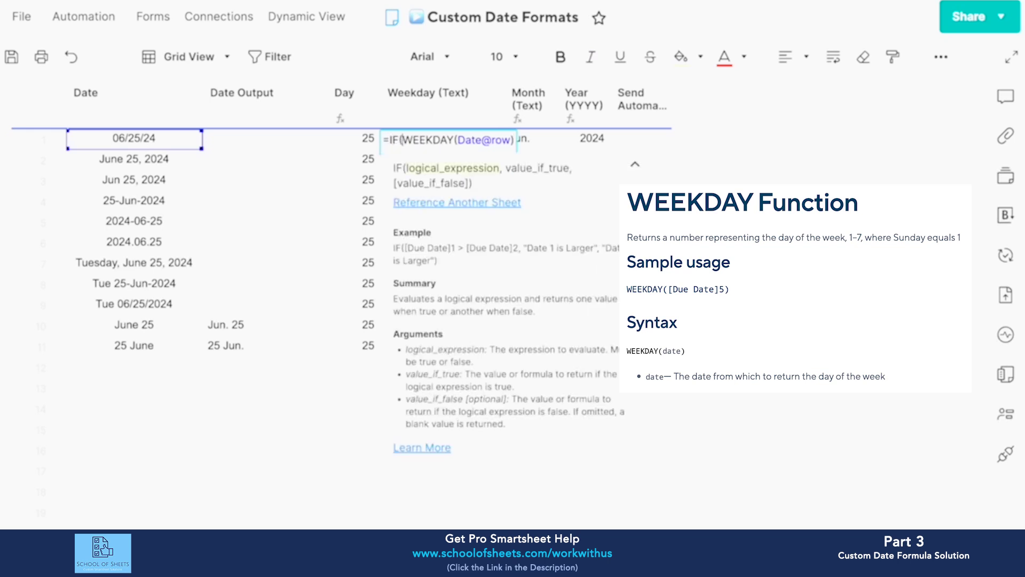
{"action": "left_click", "coordinate": [524, 140]}
{"action": "type", "text": "=1, \"S"}
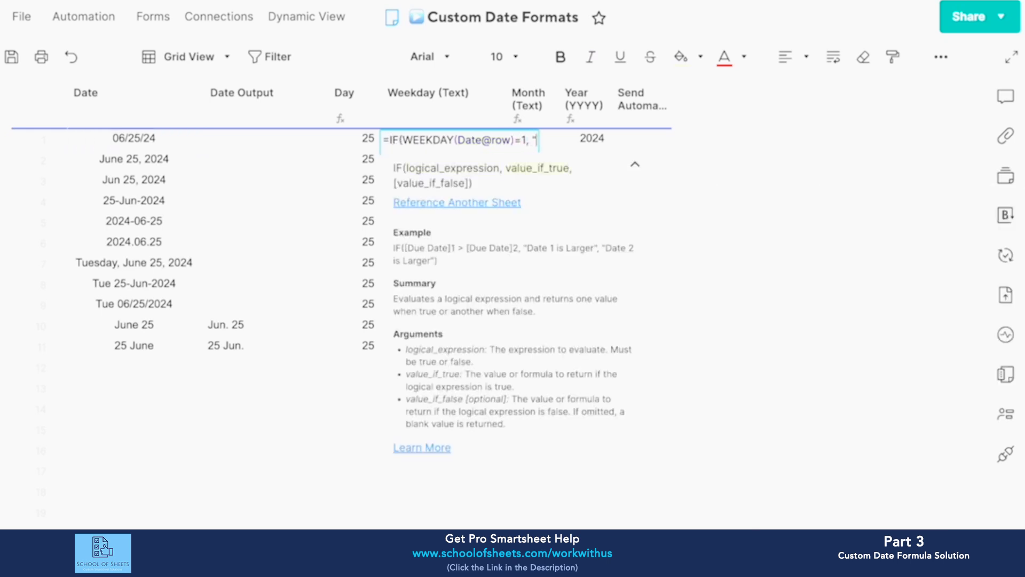
{"action": "type", "text": "un.\""}
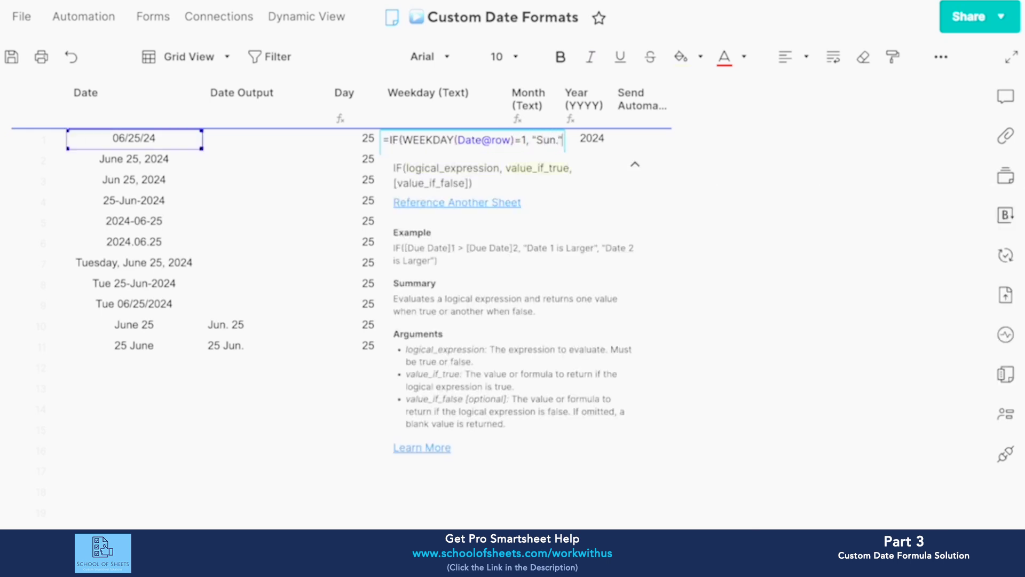
{"action": "type", "text": ","}
Paste extra copies of the IF clause onto the end of the formula.
{"action": "left_click", "coordinate": [388, 140]}
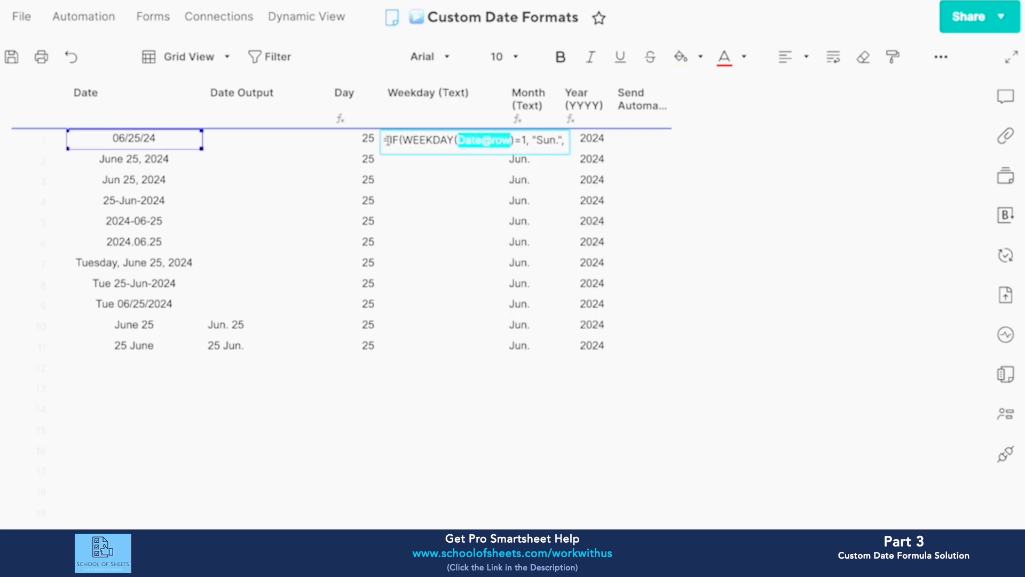
{"action": "left_click", "coordinate": [562, 140]}
{"action": "type", "text": "IF(WEEKDAY(Date@row)=1, \"Sun.\","}
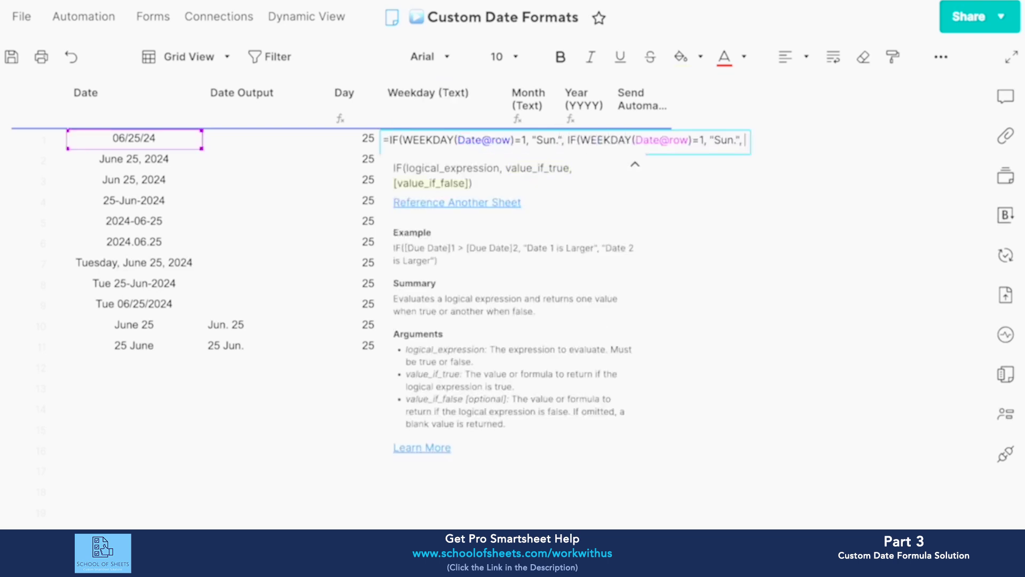
{"action": "type", "text": "IF(WEEKDAY(Date@row)=1, \"Sun.\","}
{"action": "key", "text": "ctrl+v"}
{"action": "key", "text": "ctrl+v"}
{"action": "key", "text": "ctrl+v"}
{"action": "key", "text": "ctrl+v"}
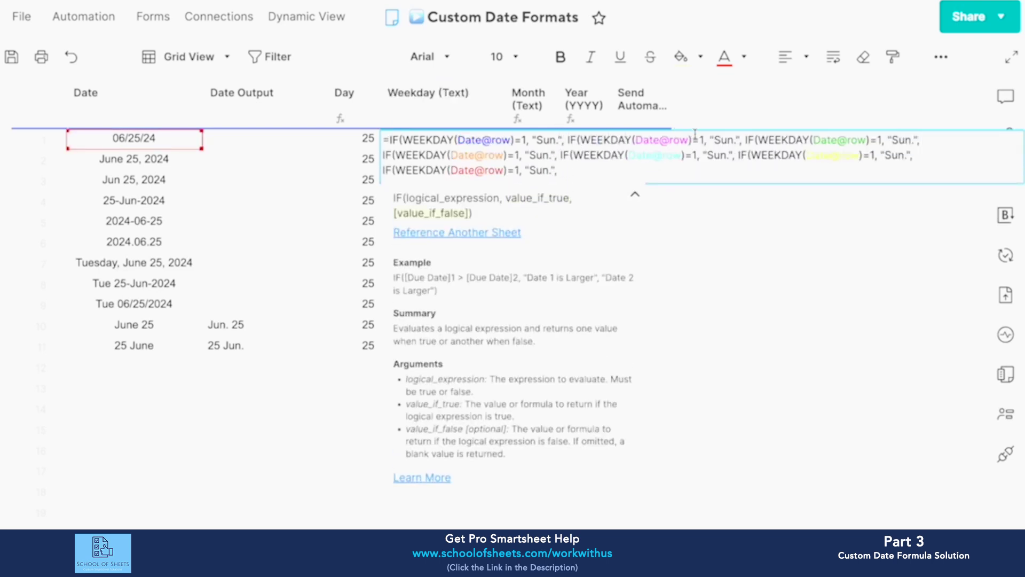
Change the copied clauses to 2 Mon, 3 Tue and 4 Wed.
{"action": "double_click", "coordinate": [703, 140]}
{"action": "type", "text": "2"}
{"action": "double_click", "coordinate": [725, 140]}
{"action": "type", "text": "Mon"}
{"action": "double_click", "coordinate": [881, 139]}
{"action": "type", "text": "3"}
{"action": "double_click", "coordinate": [908, 140]}
{"action": "type", "text": "Tue"}
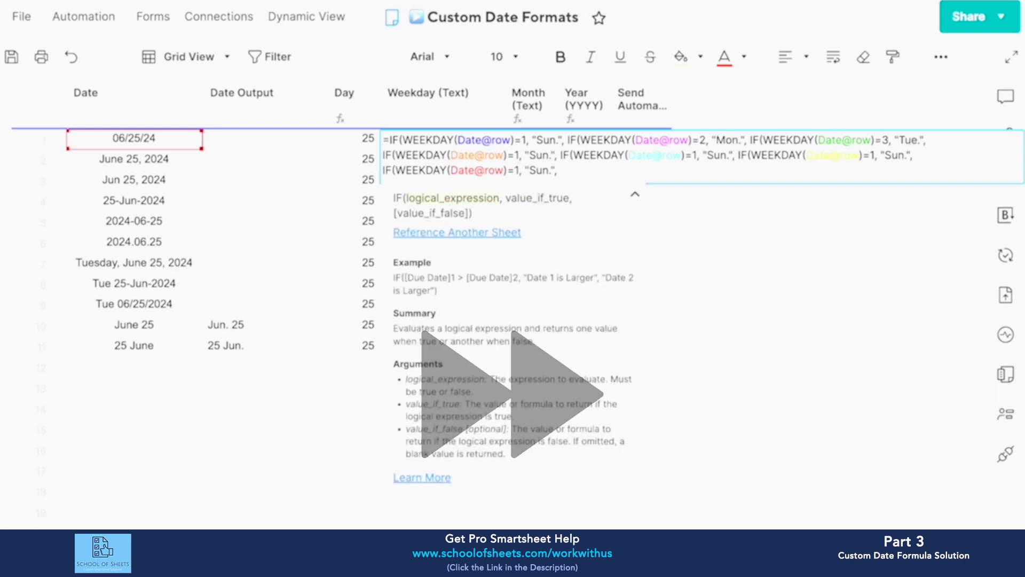
{"action": "double_click", "coordinate": [509, 155]}
{"action": "type", "text": "4"}
{"action": "double_click", "coordinate": [536, 155]}
{"action": "type", "text": "Wed"}
Set the remaining clauses to 5 Thu, 6 Fri and 7, and commit the formula.
{"action": "double_click", "coordinate": [696, 155]}
{"action": "type", "text": "5"}
{"action": "double_click", "coordinate": [715, 155]}
{"action": "type", "text": "Thu"}
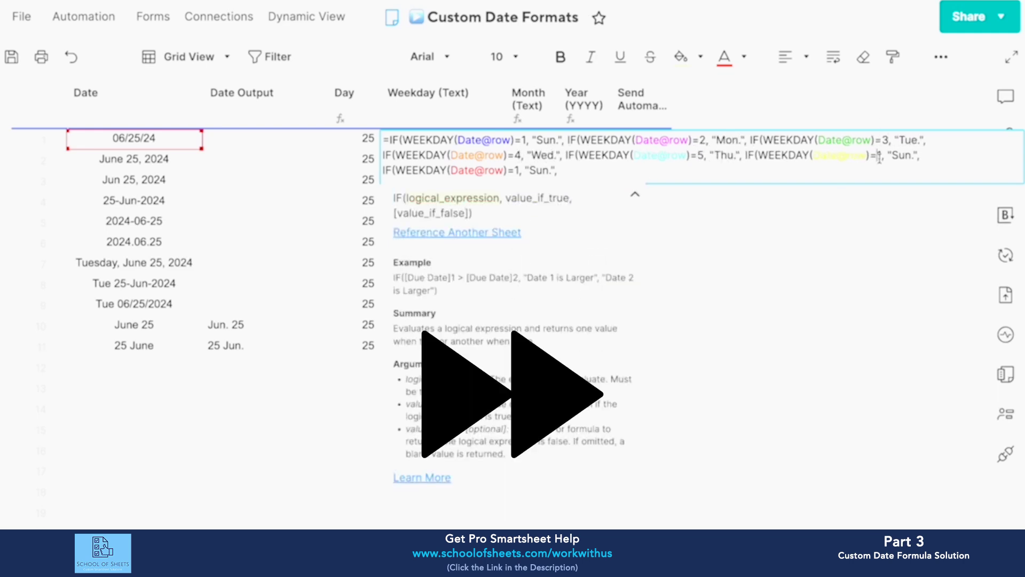
{"action": "double_click", "coordinate": [879, 157]}
{"action": "type", "text": "6"}
{"action": "double_click", "coordinate": [902, 155]}
{"action": "type", "text": "Fri"}
{"action": "double_click", "coordinate": [517, 170]}
{"action": "type", "text": "7"}
{"action": "key", "text": "Return"}
{"action": "right_click", "coordinate": [449, 140]}
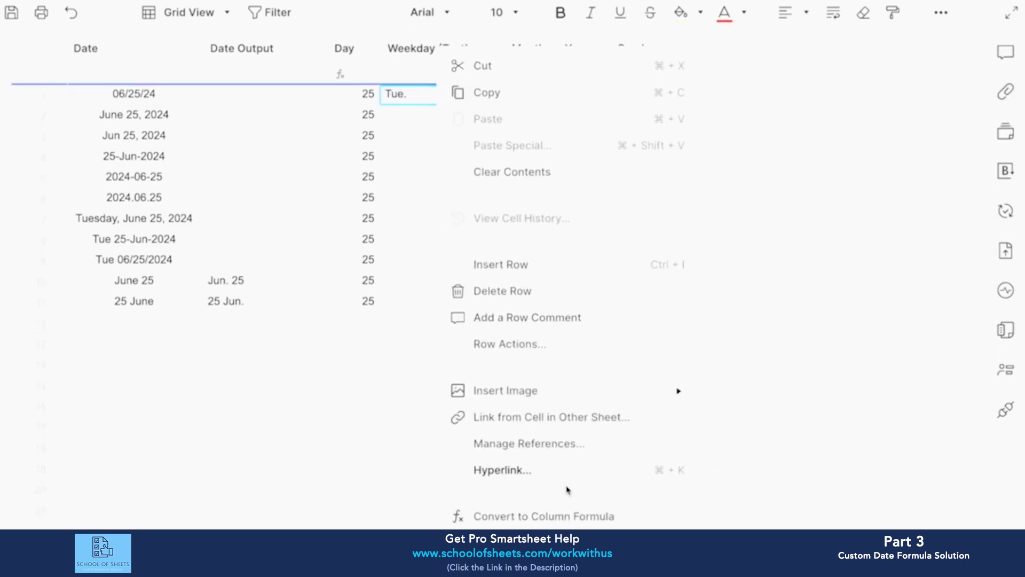
Convert the weekday formula to a column formula and narrow the Weekday (Text) column.
{"action": "left_click", "coordinate": [560, 514]}
{"action": "left_click", "coordinate": [502, 71]}
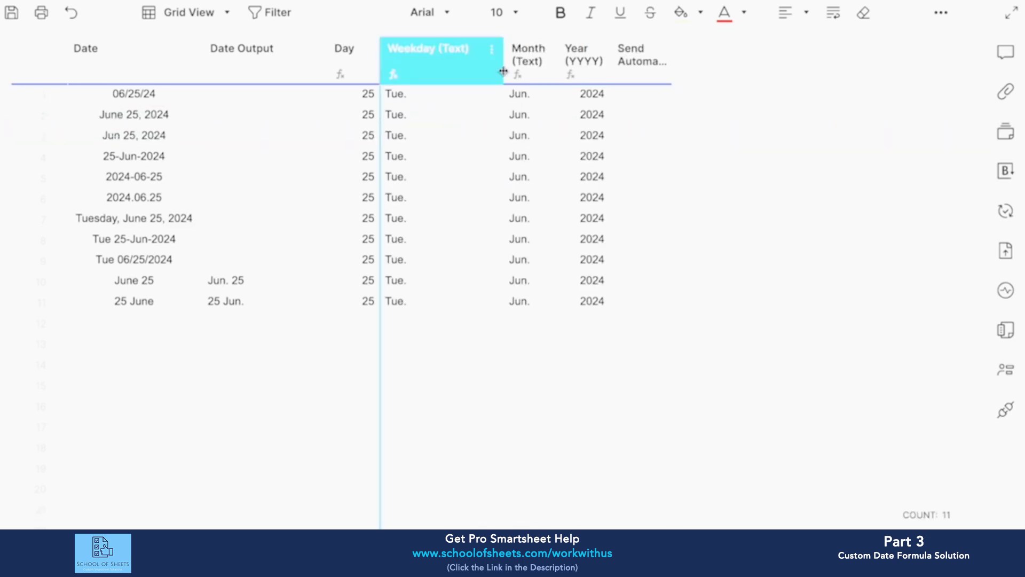
{"action": "left_click_drag", "start_coordinate": [503, 71], "coordinate": [455, 72]}
Resize the Day through Year columns to equal, narrower widths.
{"action": "left_click", "coordinate": [372, 72], "text": "shift"}
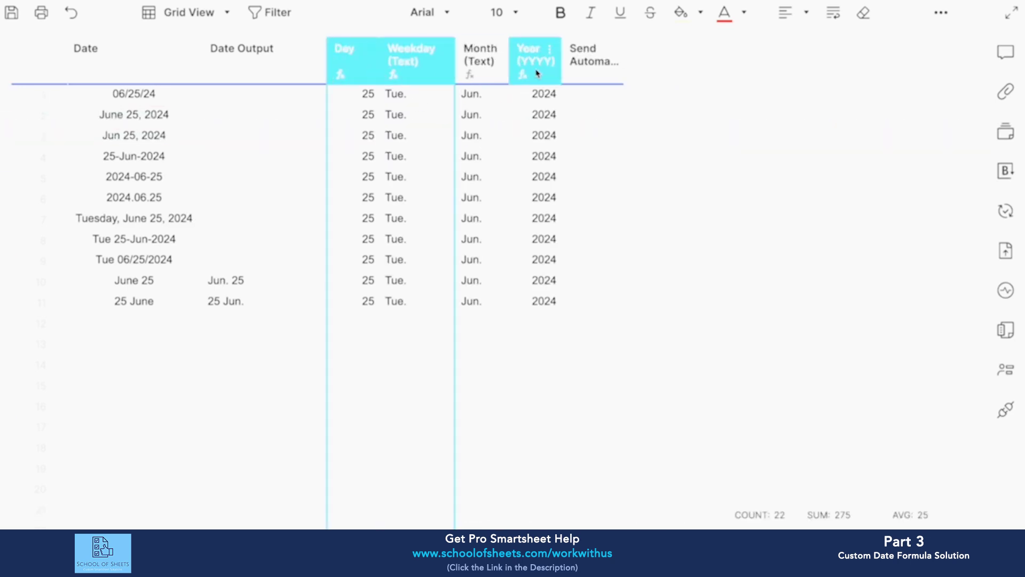
{"action": "left_click", "coordinate": [387, 73], "text": "ctrl"}
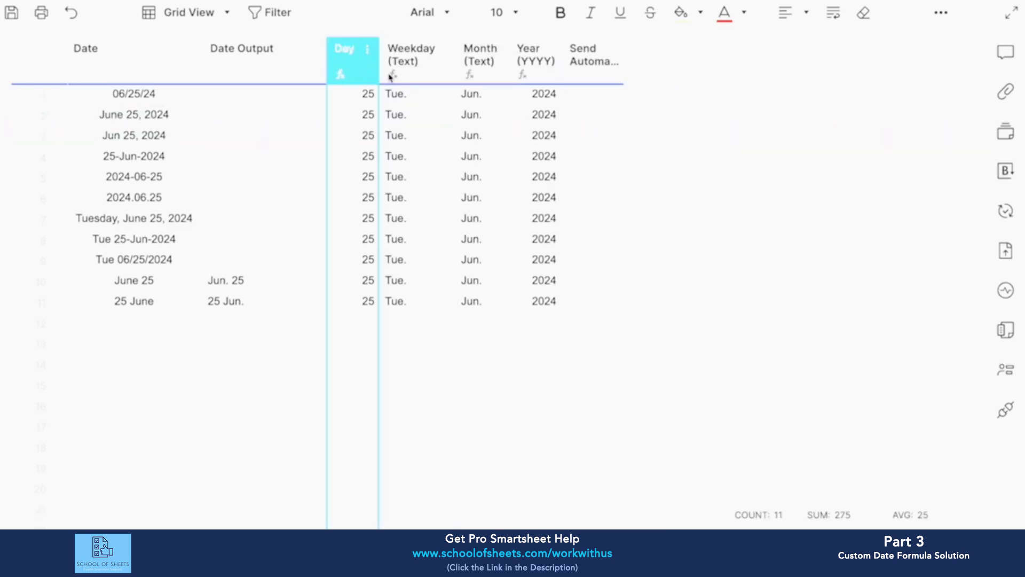
{"action": "left_click", "coordinate": [526, 69], "text": "shift"}
{"action": "left_click_drag", "start_coordinate": [377, 72], "coordinate": [380, 75]}
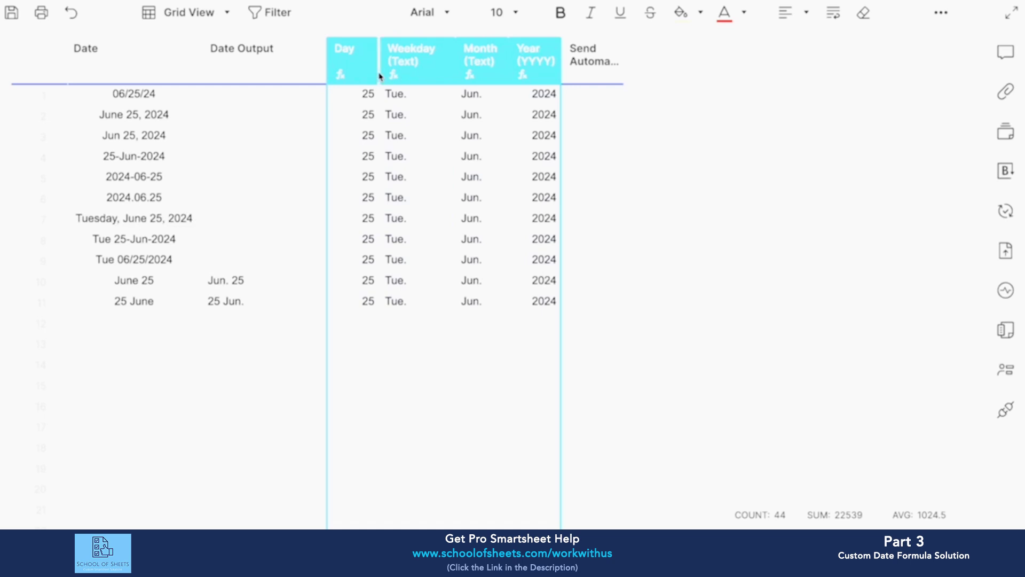
{"action": "left_click", "coordinate": [533, 93]}
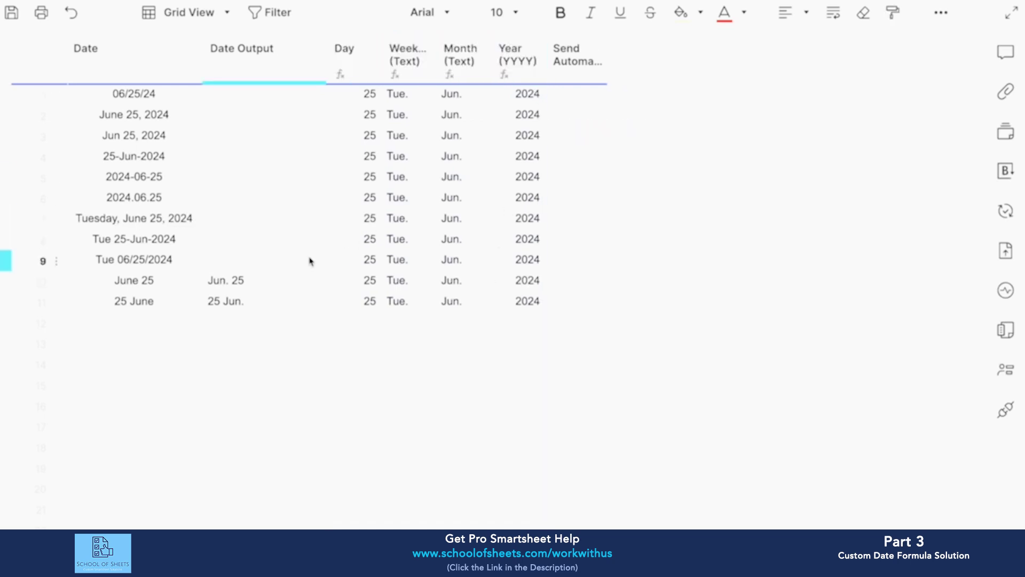
{"action": "left_click", "coordinate": [271, 266]}
{"action": "left_click", "coordinate": [246, 219]}
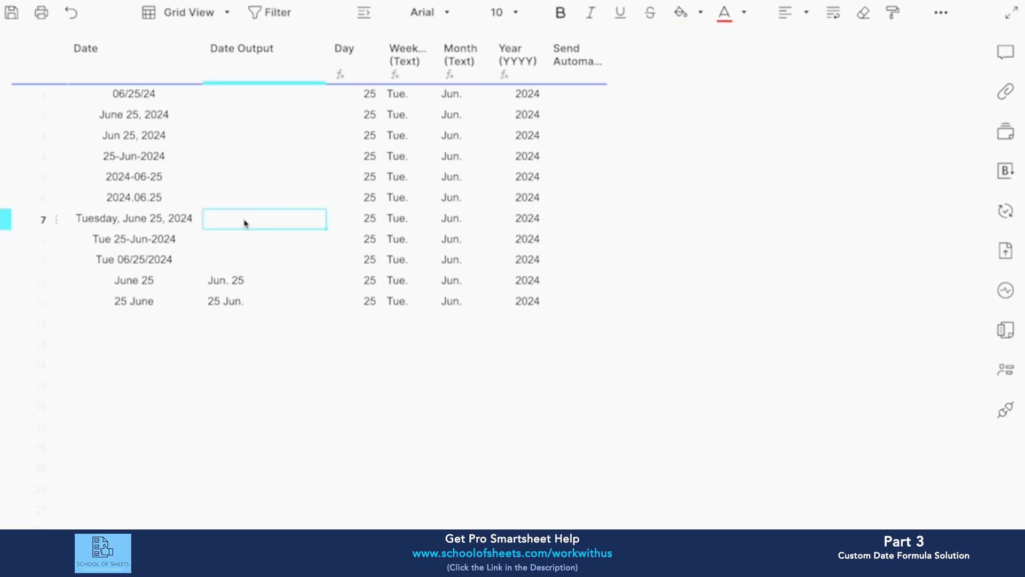
{"action": "type", "text": "="}
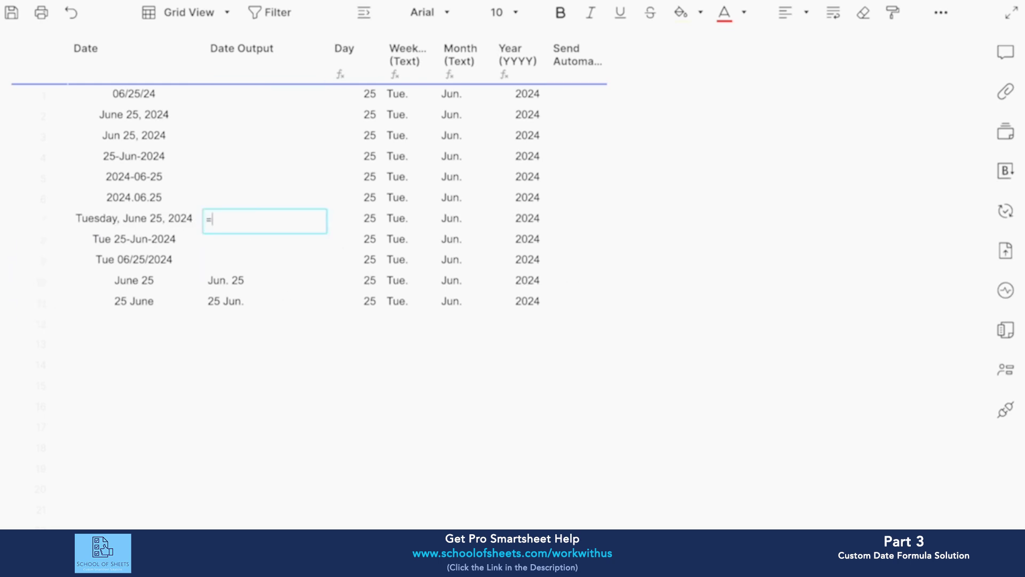
{"action": "left_click", "coordinate": [396, 220]}
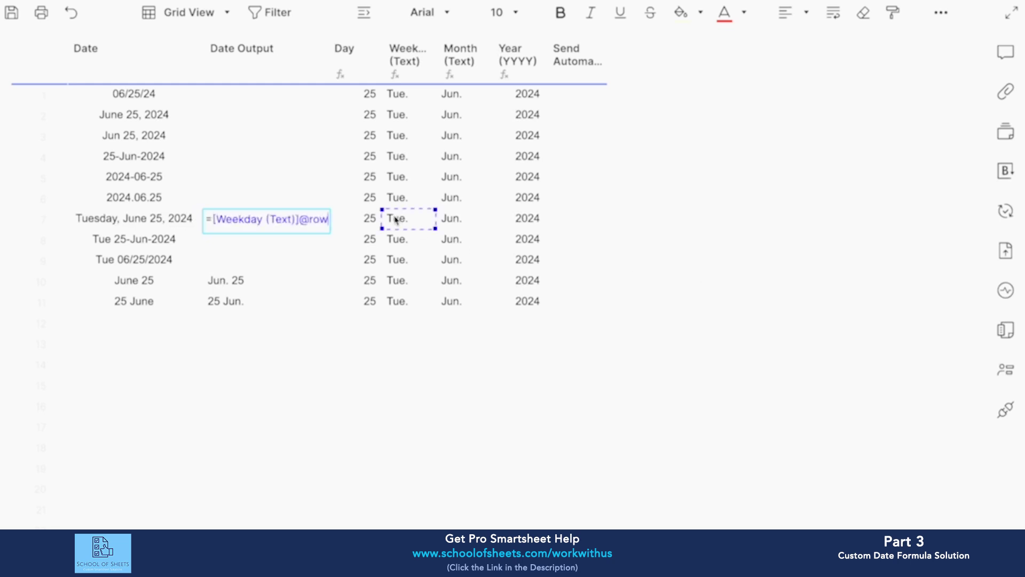
{"action": "type", "text": "+\", \" +"}
{"action": "left_click", "coordinate": [475, 225]}
{"action": "type", "text": "+ "}
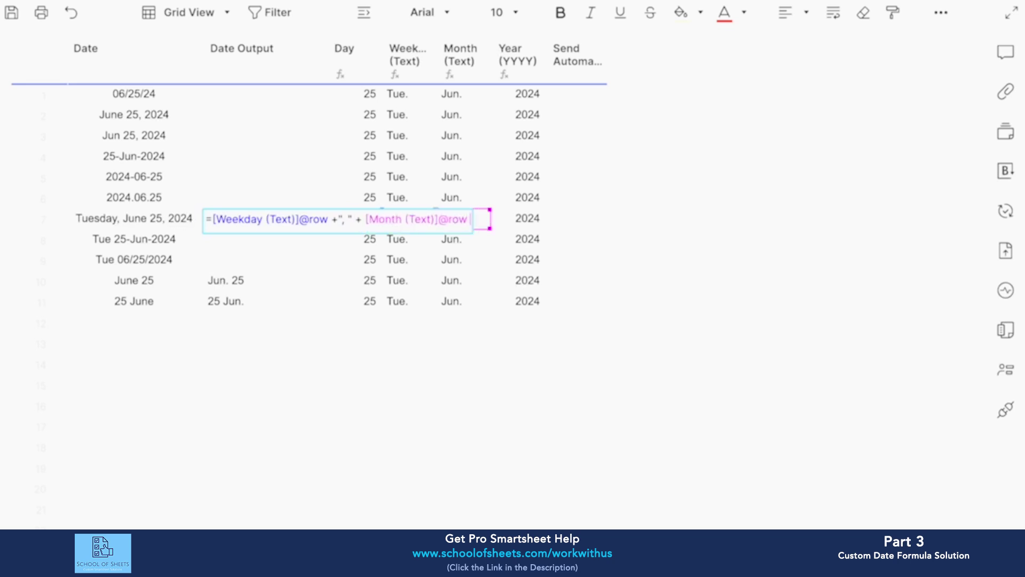
{"action": "type", "text": "\" \" + day@o"}
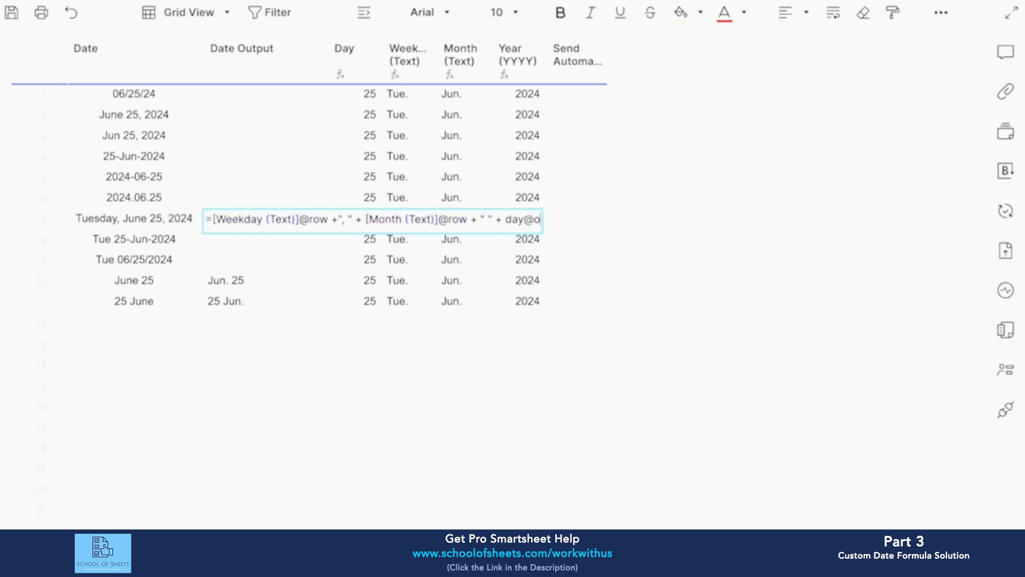
{"action": "key", "text": "BackSpace"}
{"action": "type", "text": "row + \", \" +"}
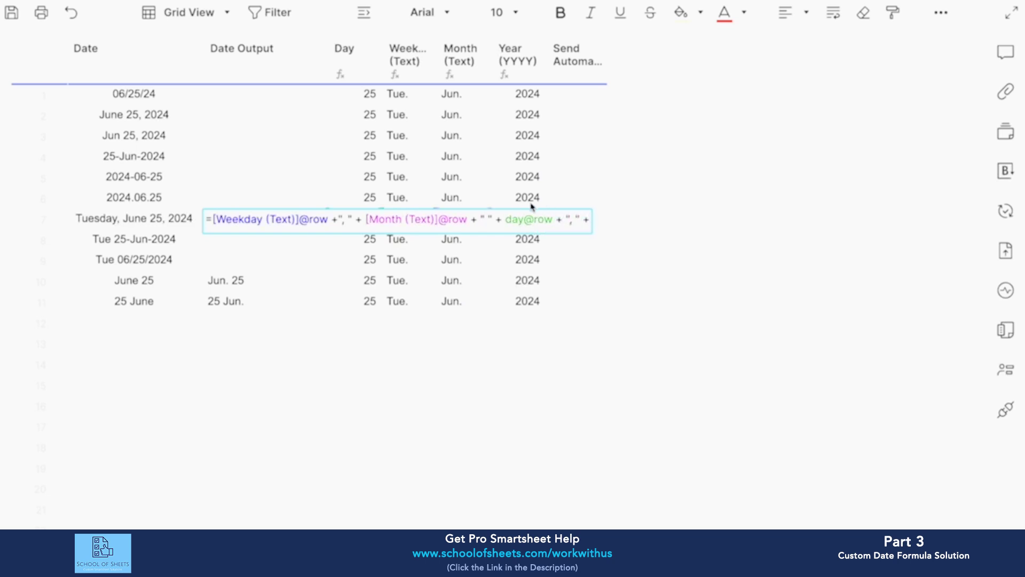
{"action": "type", "text": " [Year (YYYY)]@row"}
{"action": "key", "text": "Return"}
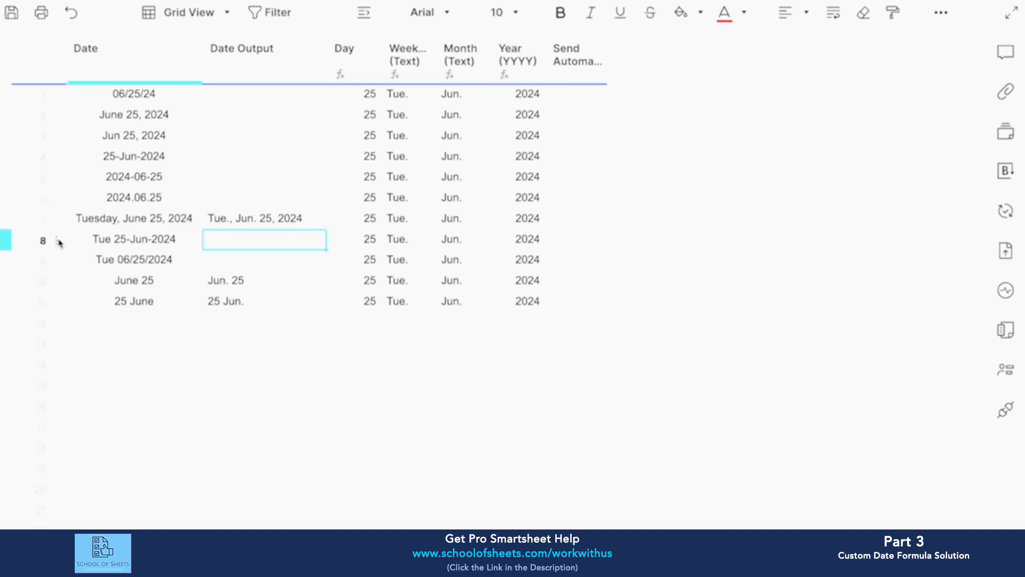
Move rows 7, 10 and 11 with Date Output values to the top and save the sheet.
{"action": "left_click_drag", "start_coordinate": [20, 291], "coordinate": [10, 97]}
{"action": "left_click", "coordinate": [14, 224]}
{"action": "left_click", "coordinate": [14, 256], "text": "shift"}
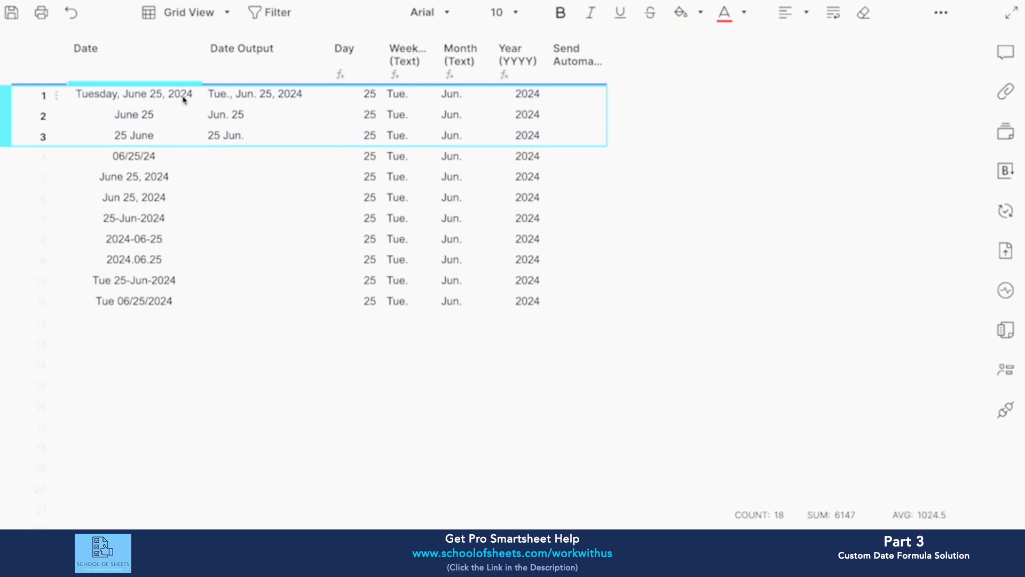
{"action": "left_click", "coordinate": [278, 73]}
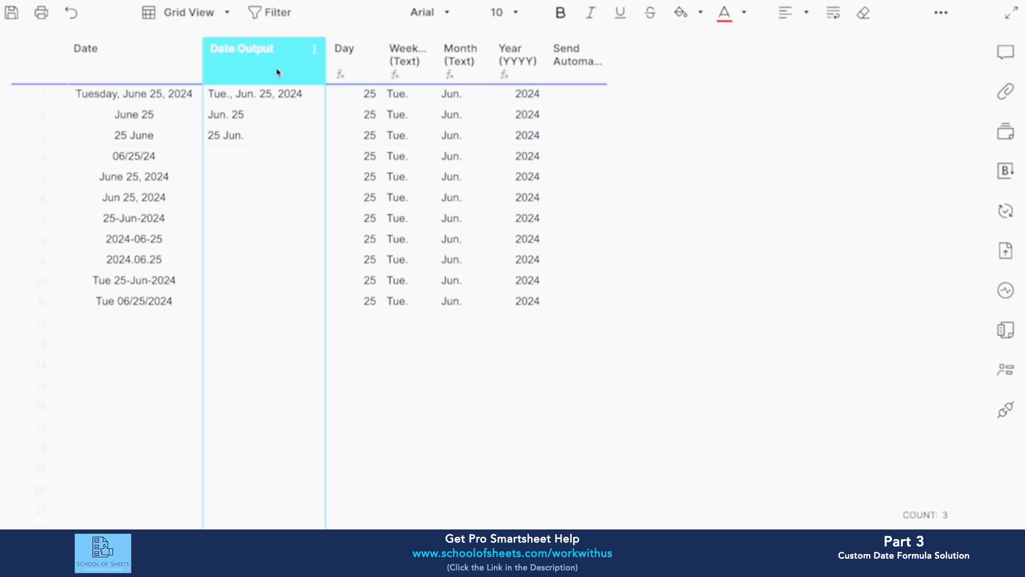
{"action": "left_click", "coordinate": [7, 15]}
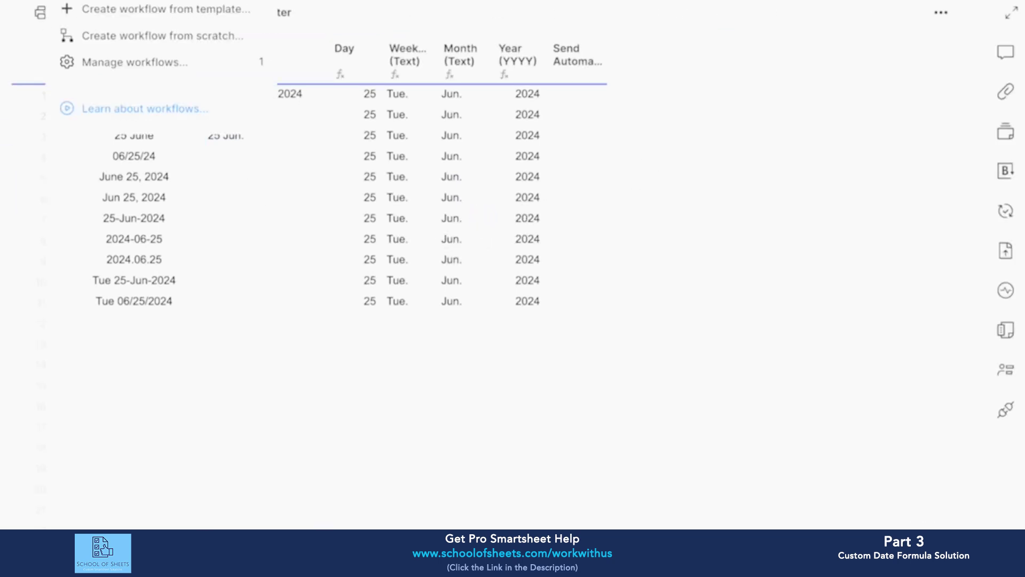
Duplicate the Send Automation workflow and rename it with '(Formatted)'.
{"action": "left_click", "coordinate": [158, 70]}
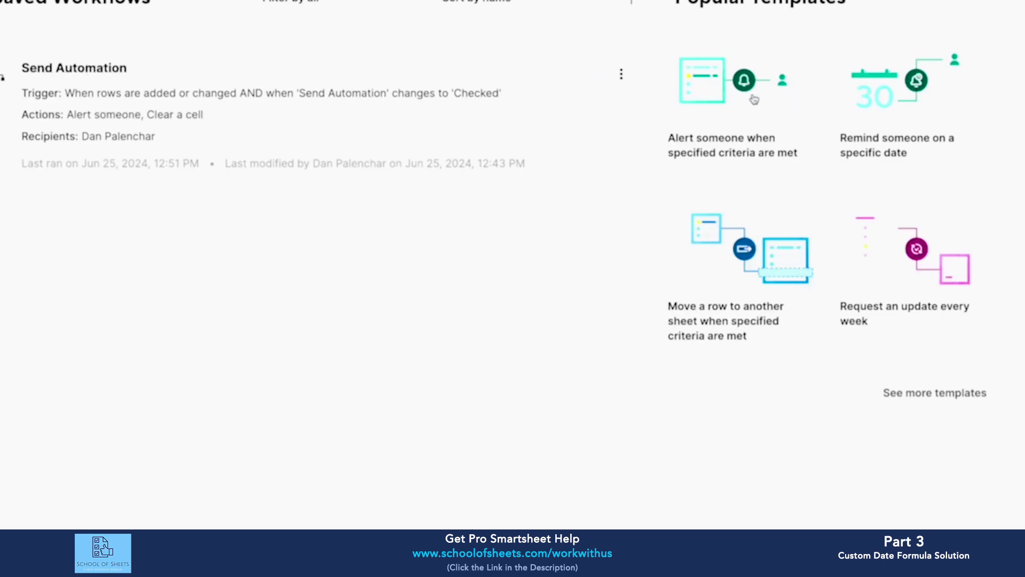
{"action": "mouse_move", "coordinate": [636, 82]}
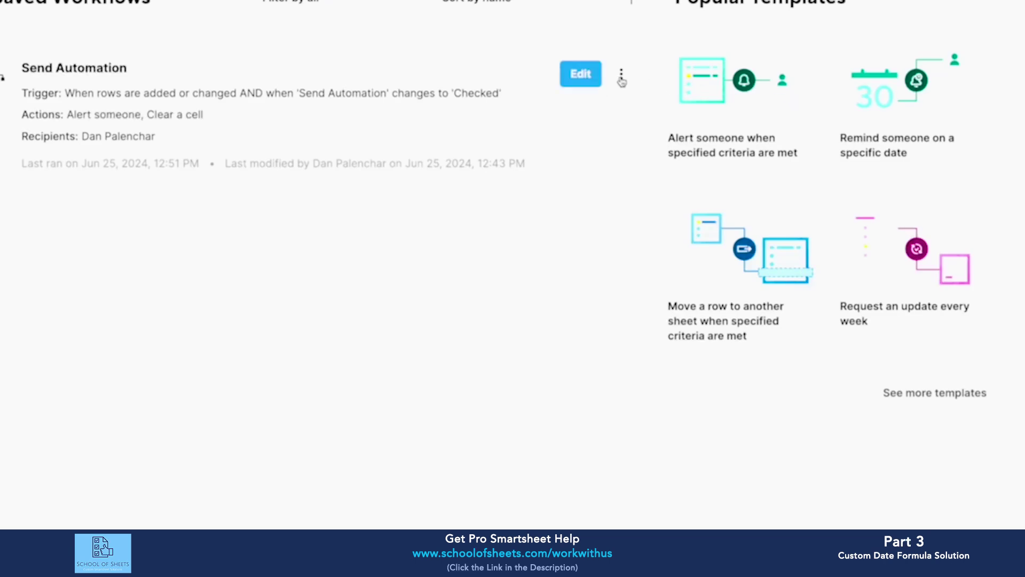
{"action": "left_click", "coordinate": [621, 76]}
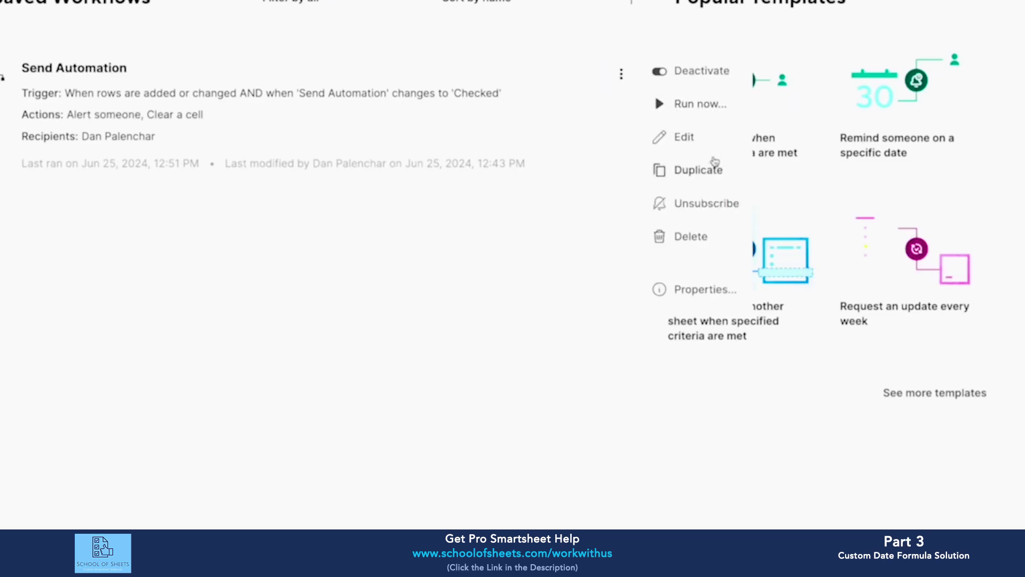
{"action": "left_click", "coordinate": [716, 137]}
{"action": "left_click", "coordinate": [181, 11]}
{"action": "type", "text": "(Formatted)"}
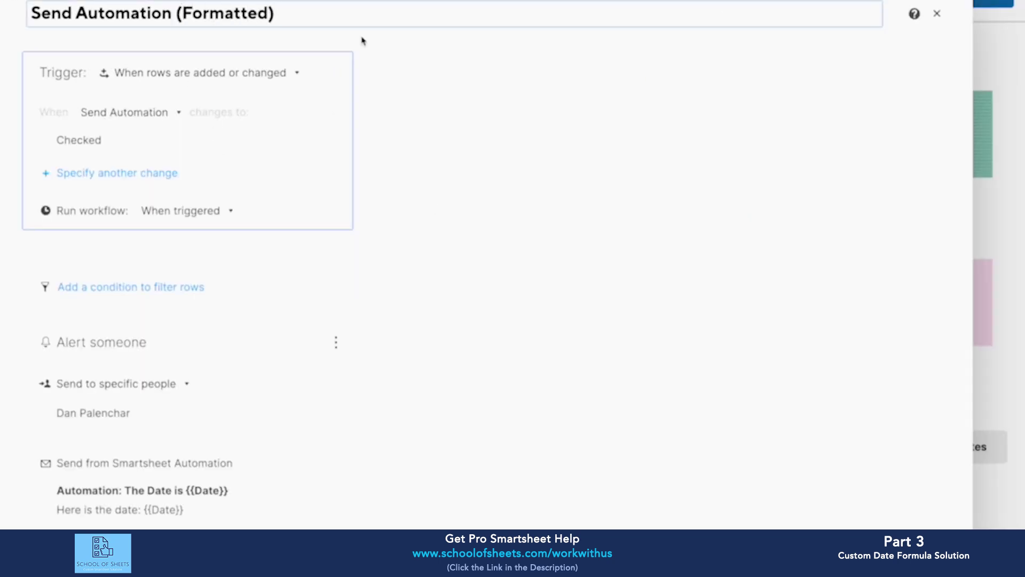
Change {{Date}} to {{Date Output}} in the alert subject and body, and include the Date Output field.
{"action": "scroll", "coordinate": [210, 103], "scroll_direction": "down", "scroll_amount": 3}
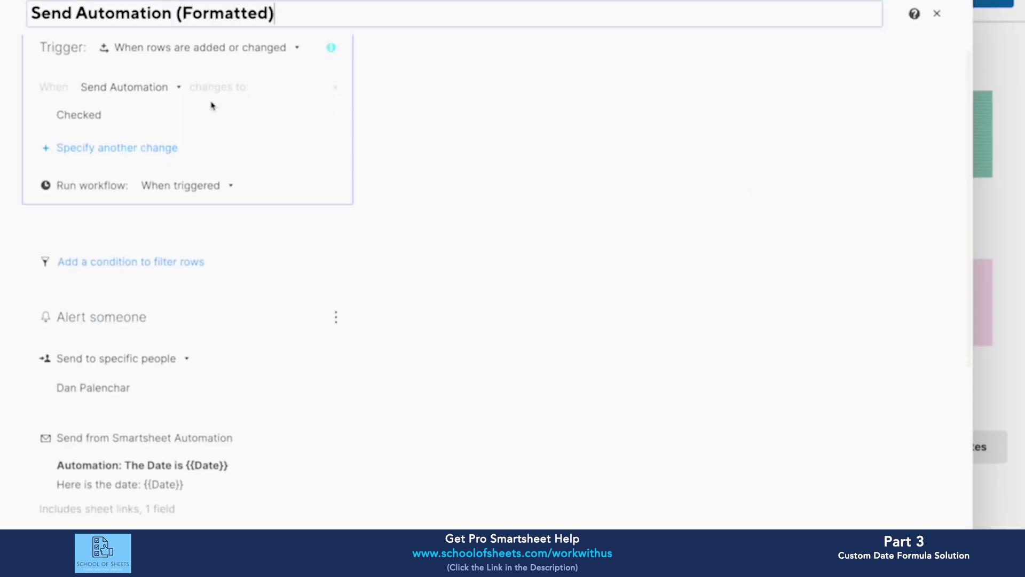
{"action": "left_click", "coordinate": [223, 368]}
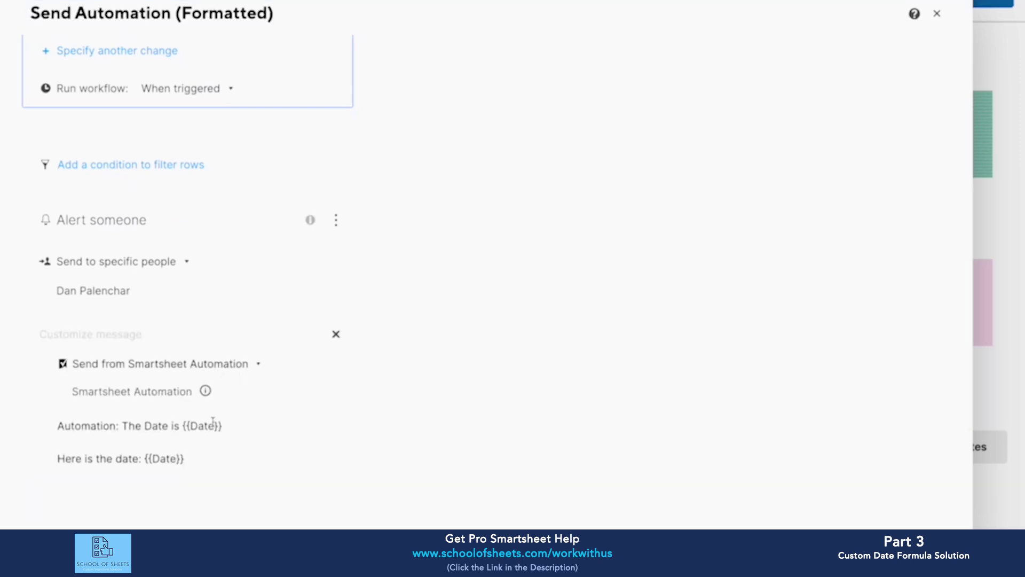
{"action": "type", "text": "Output"}
{"action": "left_click", "coordinate": [176, 457]}
{"action": "type", "text": "Output"}
{"action": "scroll", "coordinate": [384, 343], "scroll_direction": "down", "scroll_amount": 4}
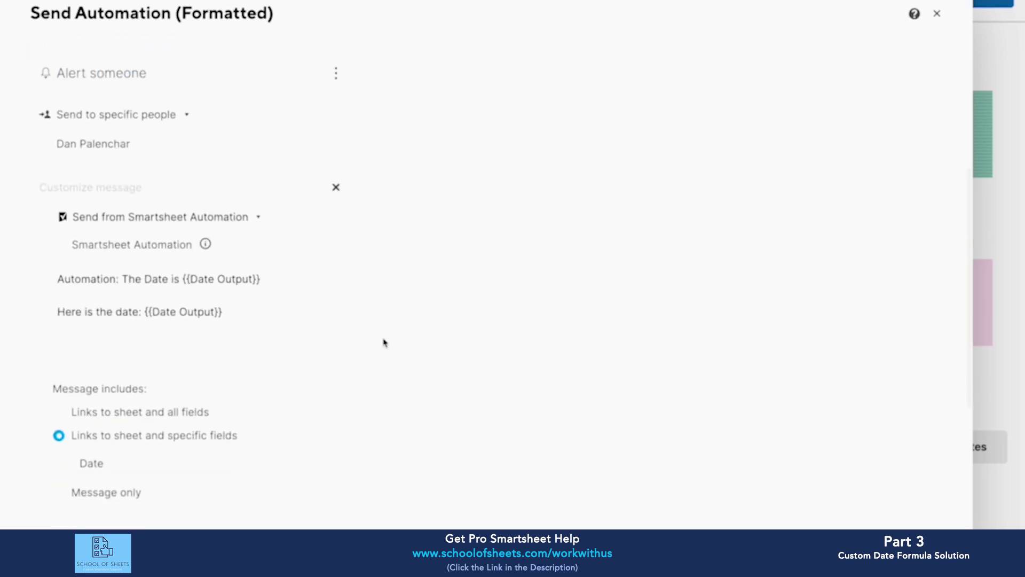
{"action": "left_click", "coordinate": [204, 412]}
{"action": "scroll", "coordinate": [195, 451], "scroll_direction": "down", "scroll_amount": 1}
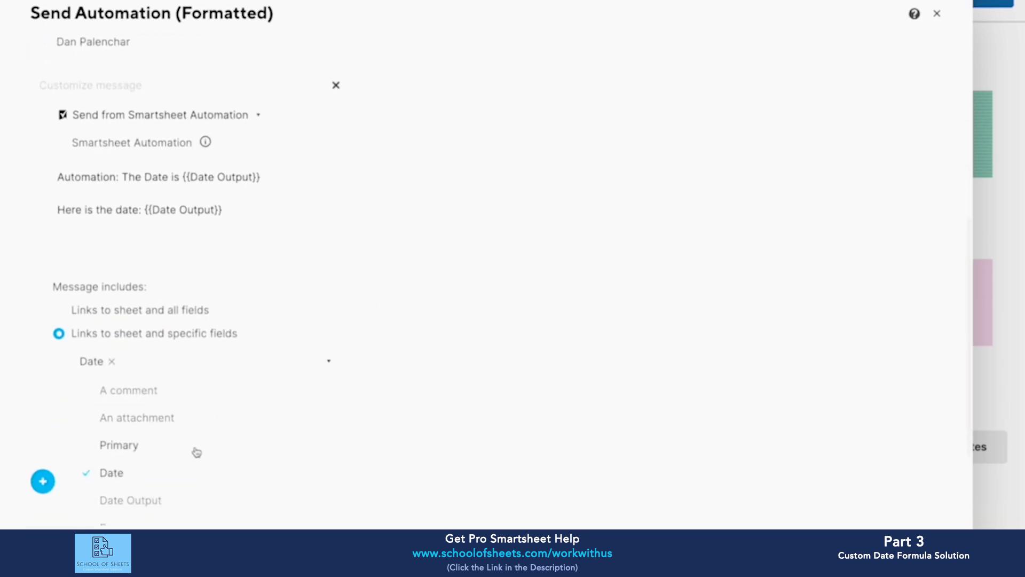
{"action": "left_click", "coordinate": [154, 501]}
{"action": "left_click", "coordinate": [492, 355]}
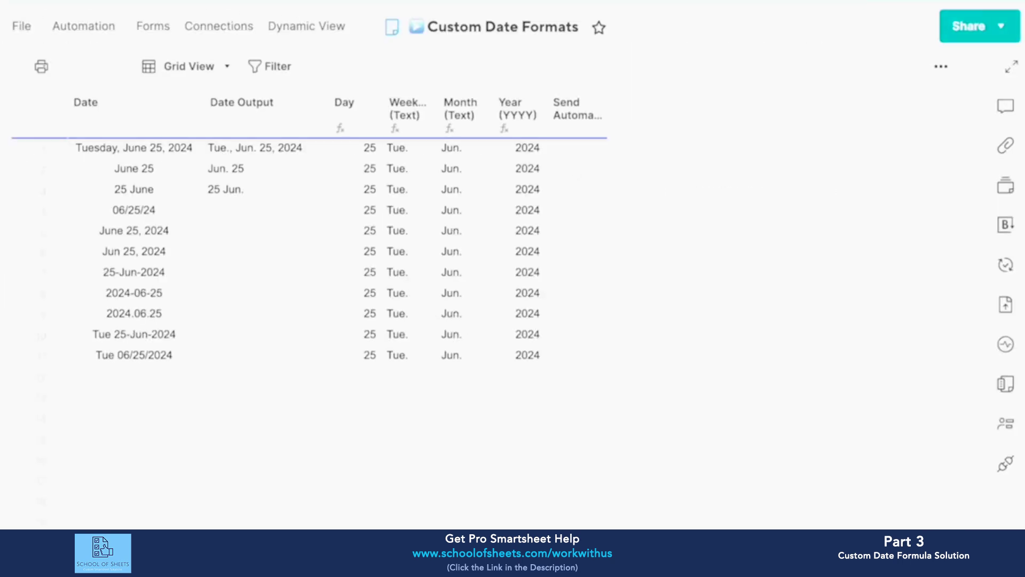
Tick Send Automation for row 1 and save the sheet to trigger the workflow.
{"action": "left_click", "coordinate": [449, 129]}
{"action": "left_click", "coordinate": [620, 144]}
{"action": "left_click", "coordinate": [595, 151]}
{"action": "left_click", "coordinate": [577, 149]}
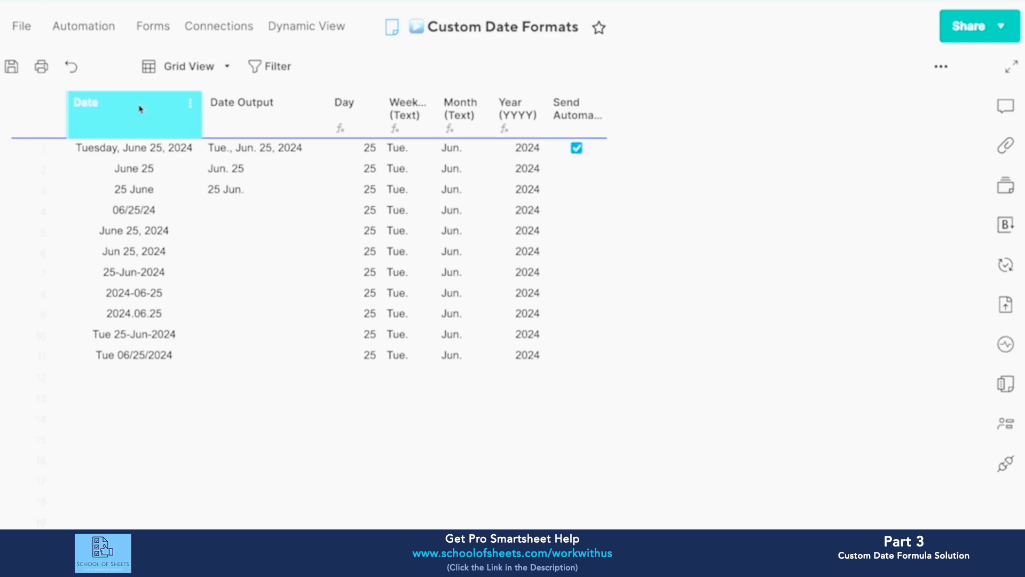
{"action": "left_click", "coordinate": [12, 68]}
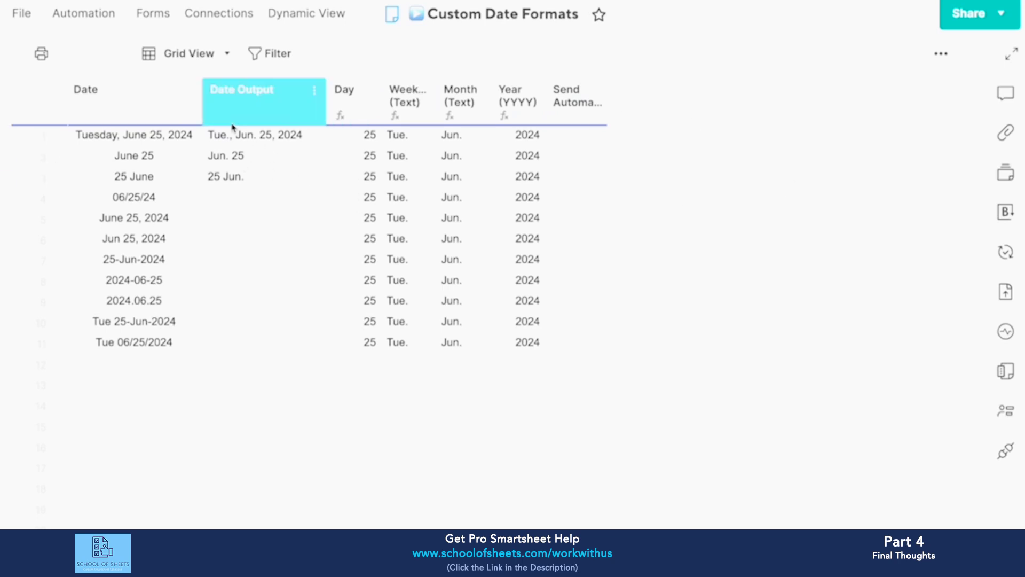
Insert a 'Date Output Column Formula' column to the right of Date Output.
{"action": "left_click", "coordinate": [260, 137]}
{"action": "right_click", "coordinate": [259, 138]}
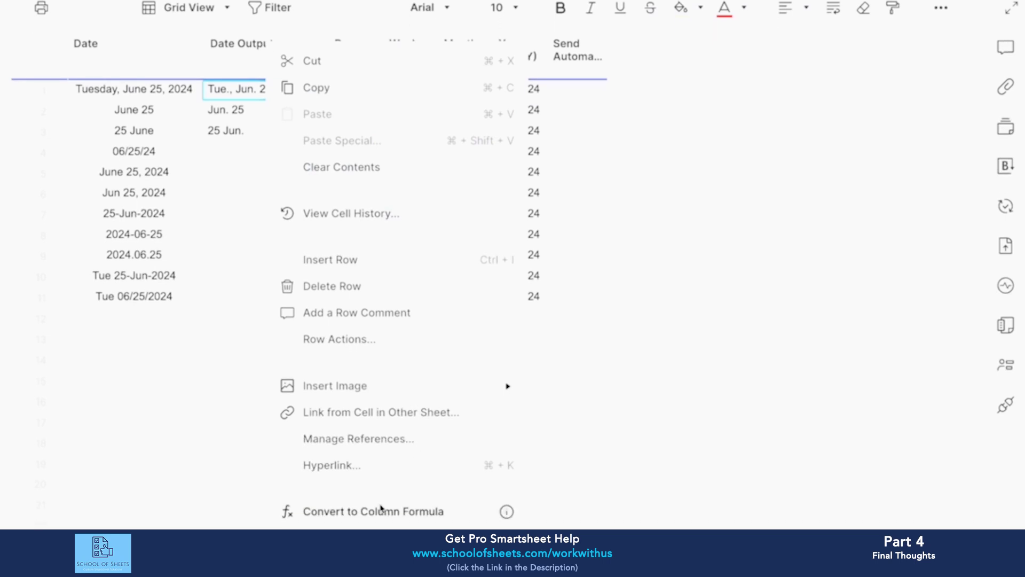
{"action": "left_click", "coordinate": [242, 367]}
{"action": "left_click", "coordinate": [257, 63]}
{"action": "right_click", "coordinate": [257, 63]}
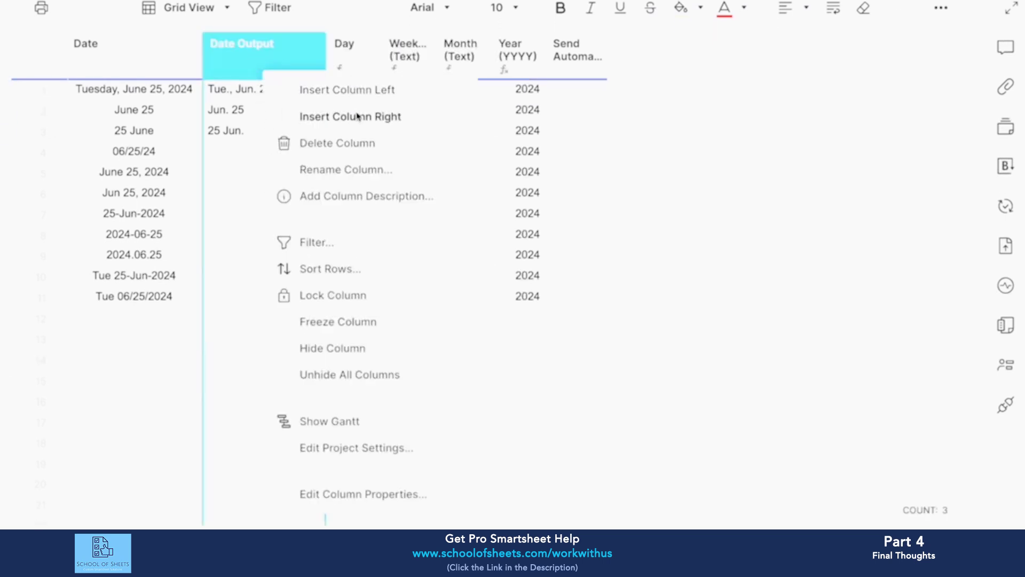
{"action": "left_click", "coordinate": [357, 114]}
{"action": "type", "text": "Date Column Formula"}
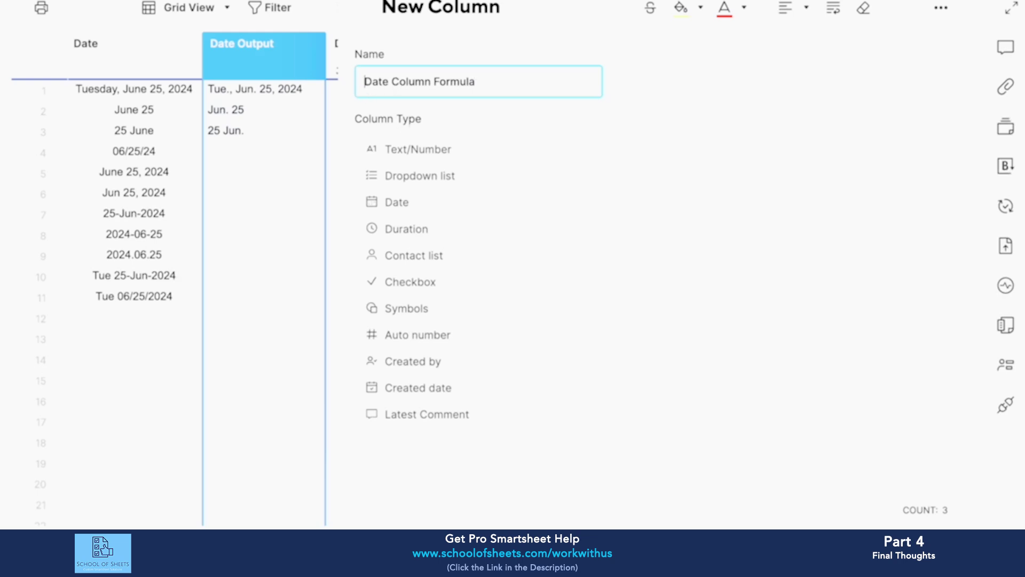
{"action": "left_click", "coordinate": [394, 81]}
{"action": "type", "text": "Output"}
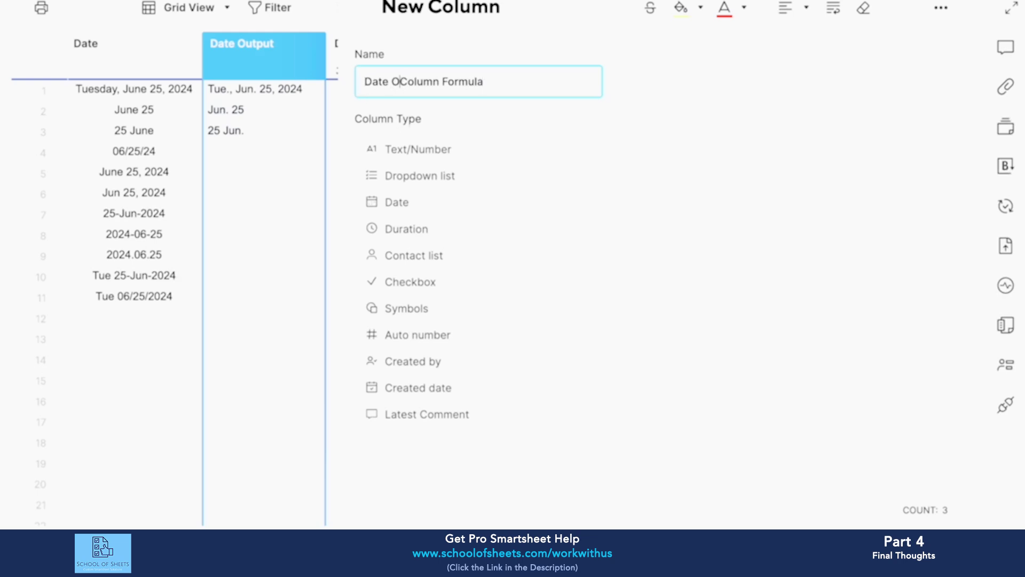
{"action": "key", "text": "Return"}
Copy row 1's Date Output formula into the new column and compare the two formulas.
{"action": "left_click", "coordinate": [303, 90]}
{"action": "key", "text": "ctrl+c"}
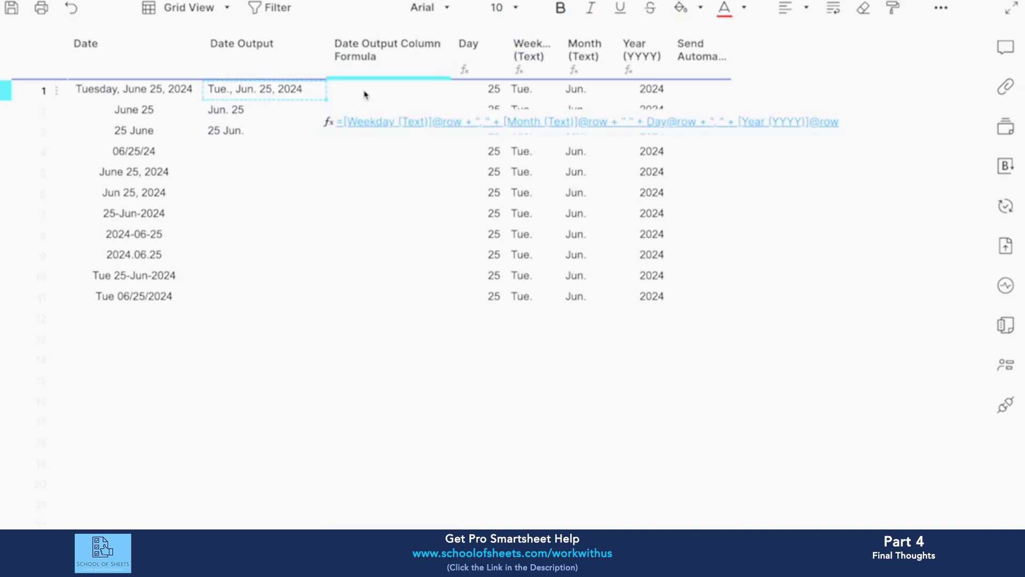
{"action": "left_click", "coordinate": [366, 89]}
{"action": "key", "text": "ctrl+v"}
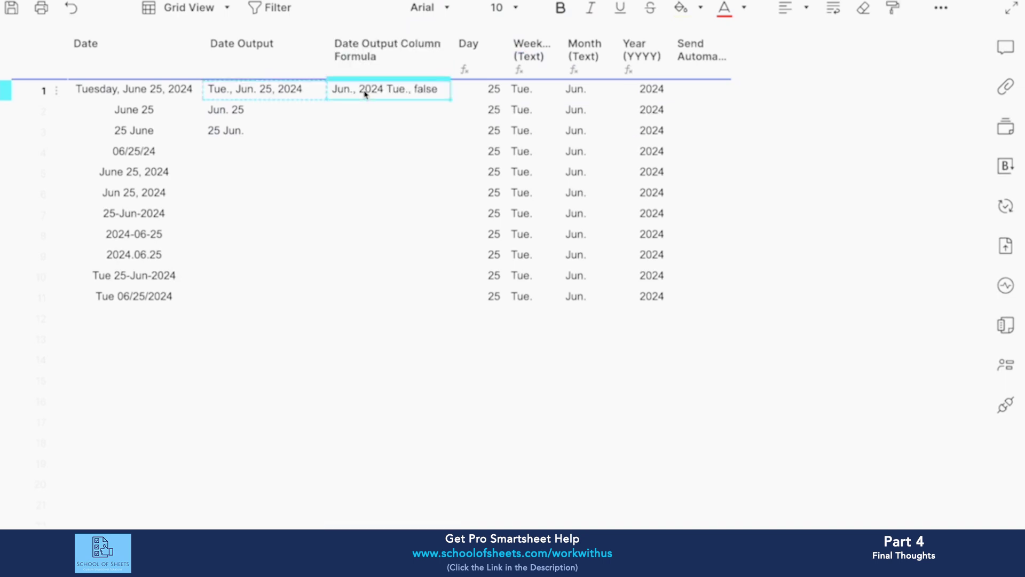
{"action": "double_click", "coordinate": [422, 90]}
{"action": "double_click", "coordinate": [310, 89]}
{"action": "left_click", "coordinate": [264, 172]}
Replace row 1's formula with the correct Date Output formula and convert it to a column formula.
{"action": "left_click", "coordinate": [418, 87]}
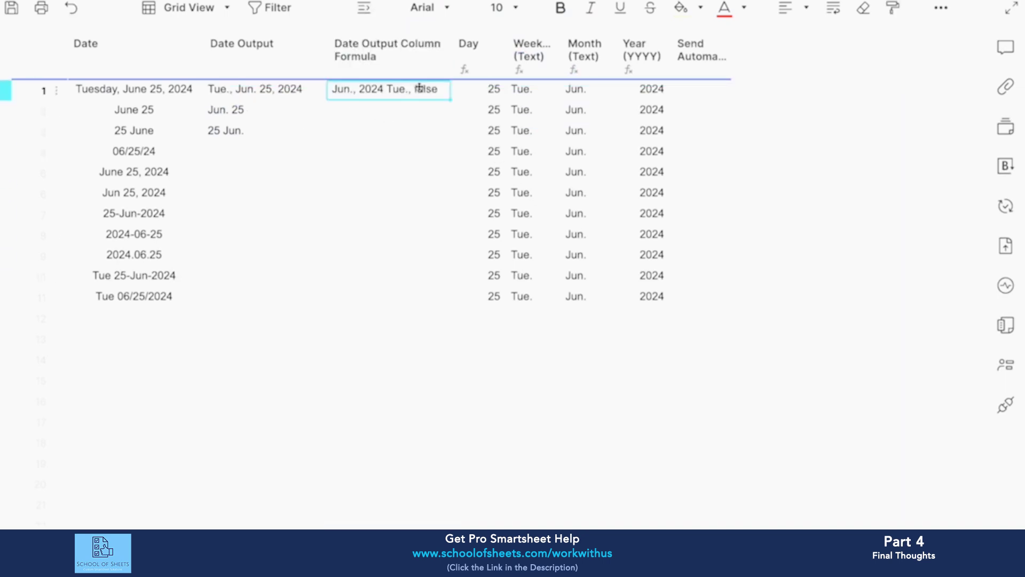
{"action": "double_click", "coordinate": [419, 87]}
{"action": "key", "text": "ctrl+a"}
{"action": "key", "text": "ctrl+v"}
{"action": "key", "text": "Return"}
{"action": "right_click", "coordinate": [395, 87]}
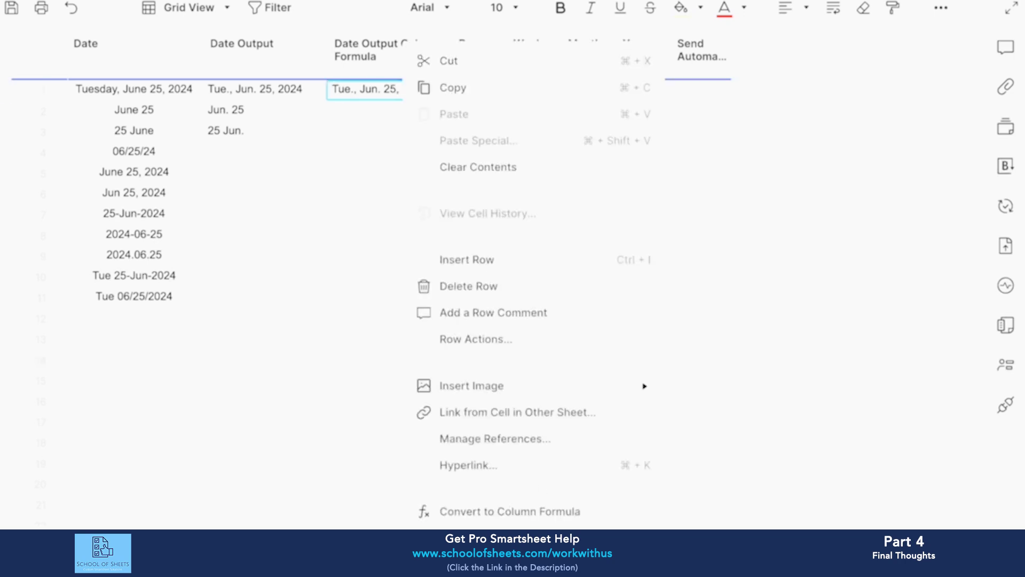
{"action": "left_click", "coordinate": [512, 511]}
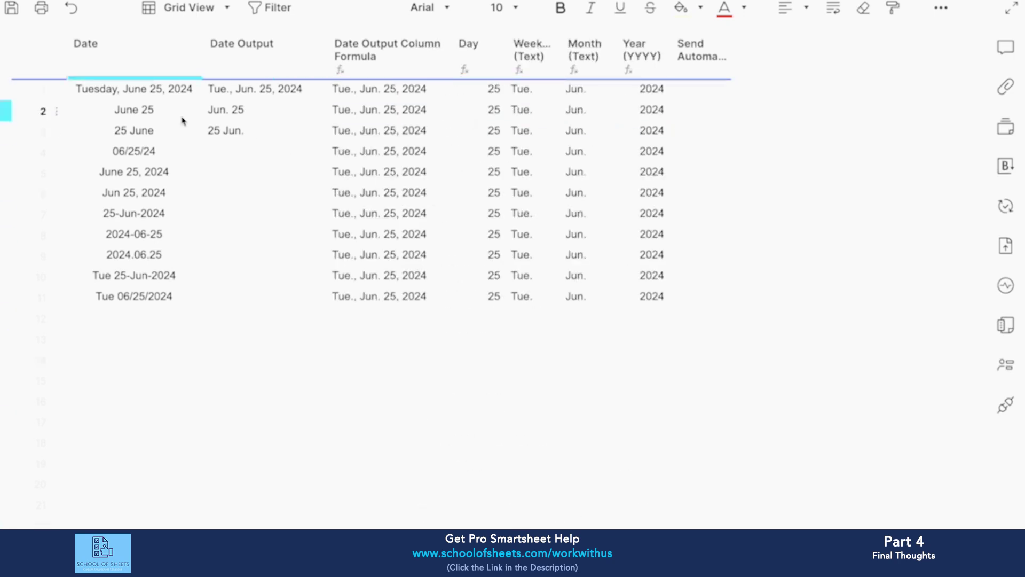
Enter 1/1/24 in row 12 and =Date12 + 20 in row 13, filling it down to row 20.
{"action": "left_click", "coordinate": [176, 315]}
{"action": "type", "text": "1/1/24"}
{"action": "key", "text": "Return"}
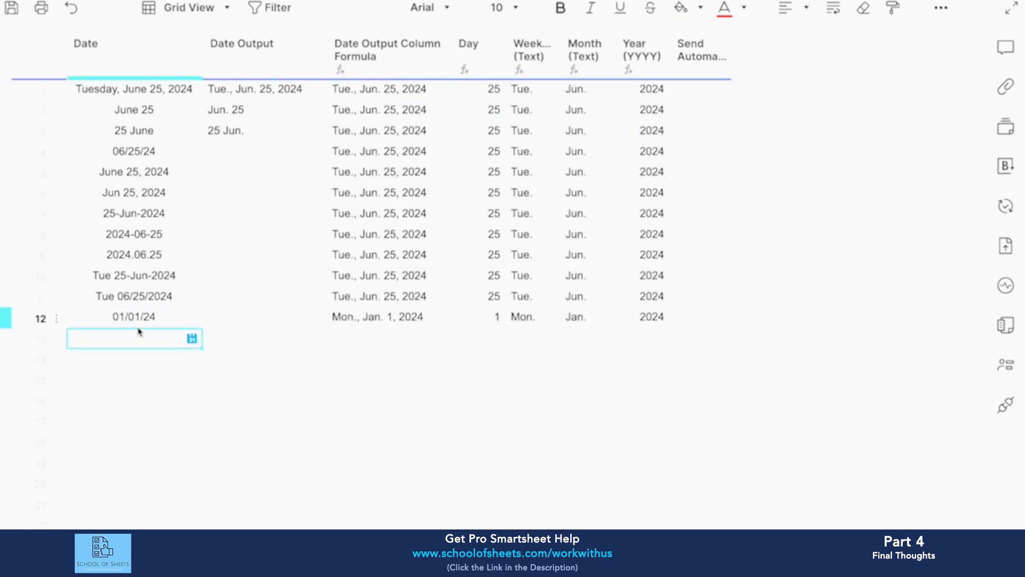
{"action": "type", "text": "=Date12 "}
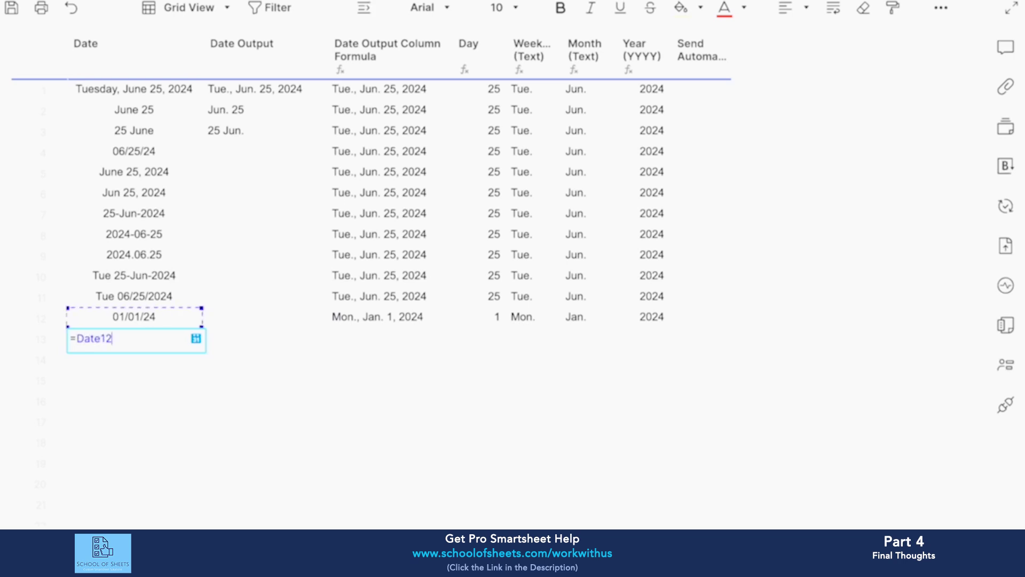
{"action": "type", "text": "+ 20"}
{"action": "key", "text": "Return"}
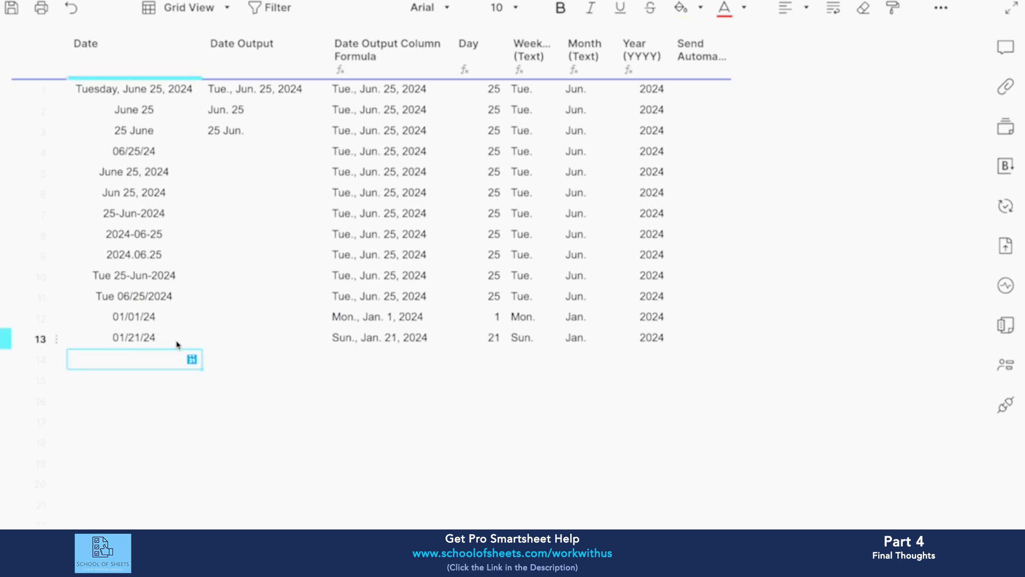
{"action": "left_click", "coordinate": [181, 342]}
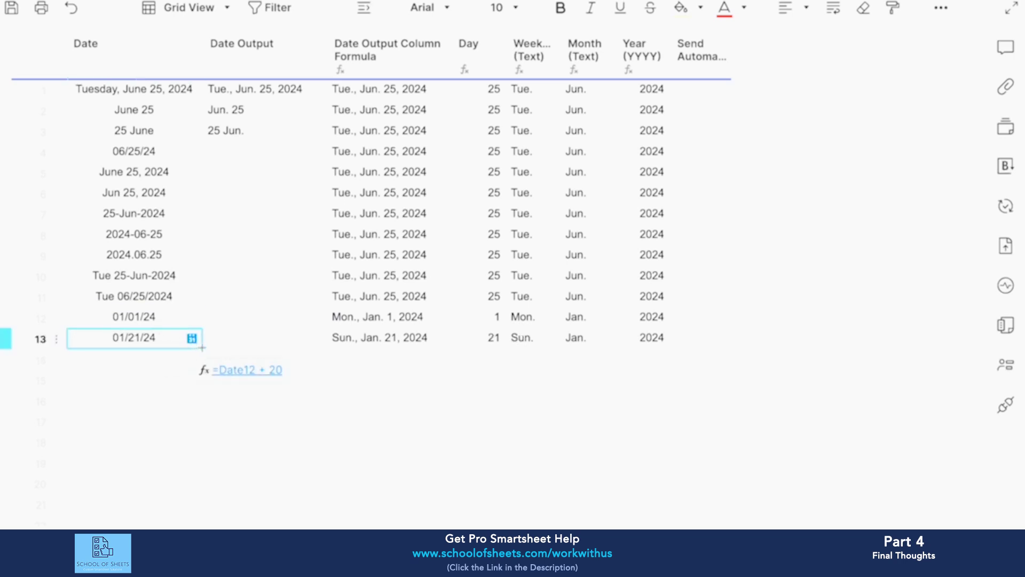
{"action": "left_click_drag", "start_coordinate": [201, 348], "coordinate": [193, 474]}
{"action": "scroll", "coordinate": [200, 350], "scroll_direction": "down", "scroll_amount": 1}
{"action": "scroll", "coordinate": [262, 347], "scroll_direction": "up", "scroll_amount": 1}
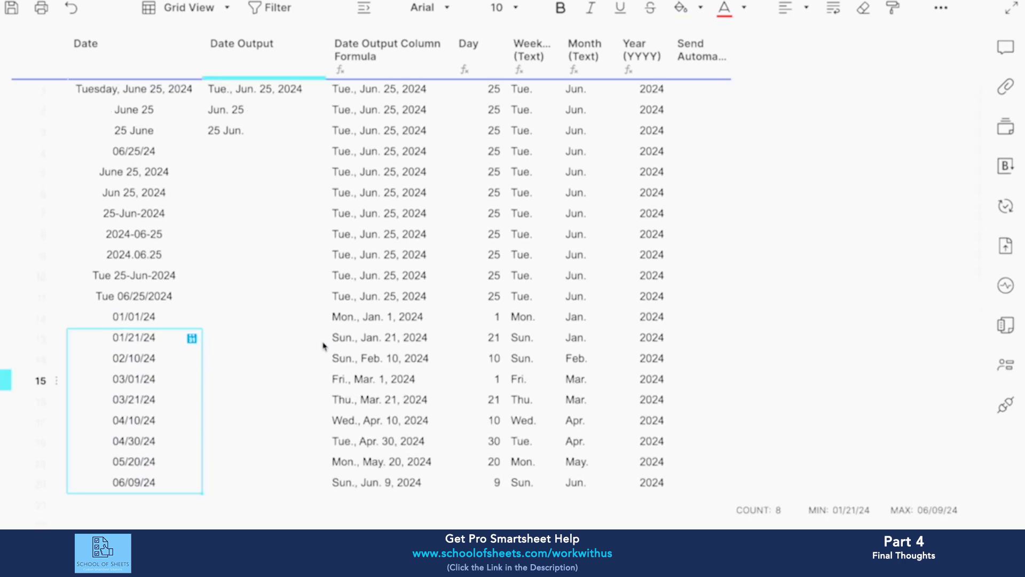
{"action": "left_click", "coordinate": [399, 65]}
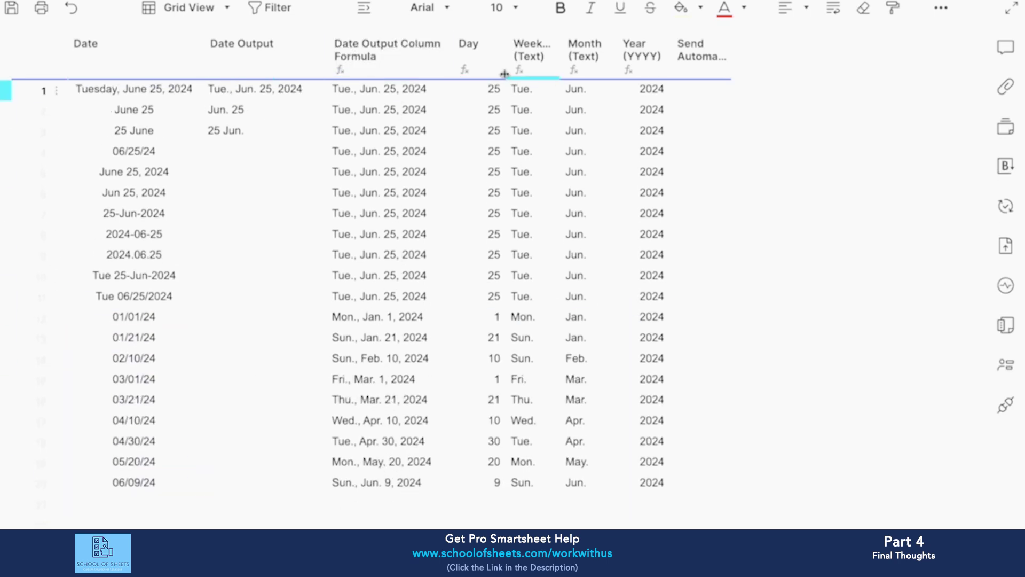
Hide the Day, Weekday (Text), Month (Text) and Year (YYYY) columns, then check the Date column settings without changes.
{"action": "left_click", "coordinate": [358, 65]}
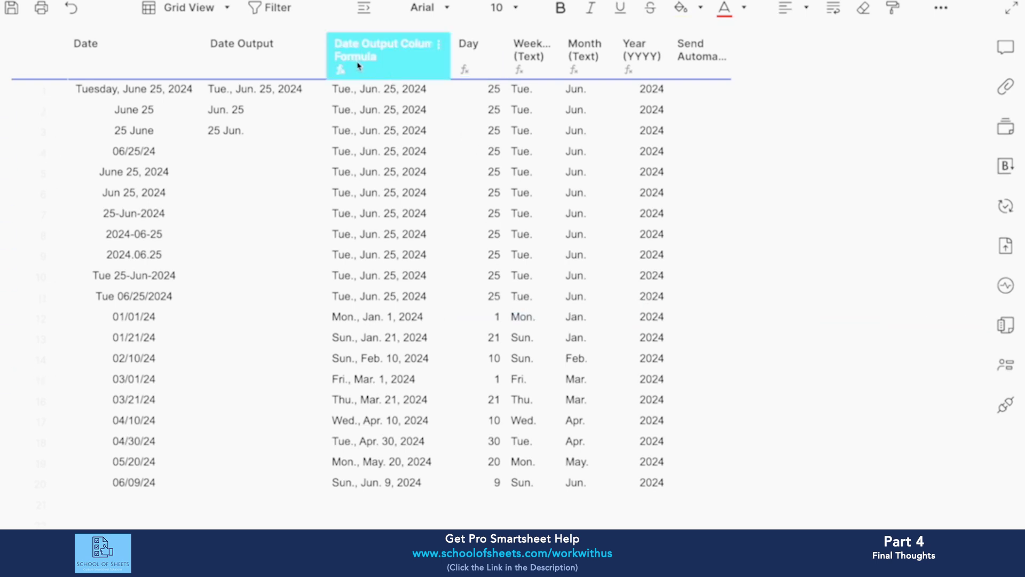
{"action": "left_click_drag", "start_coordinate": [490, 69], "coordinate": [643, 64]}
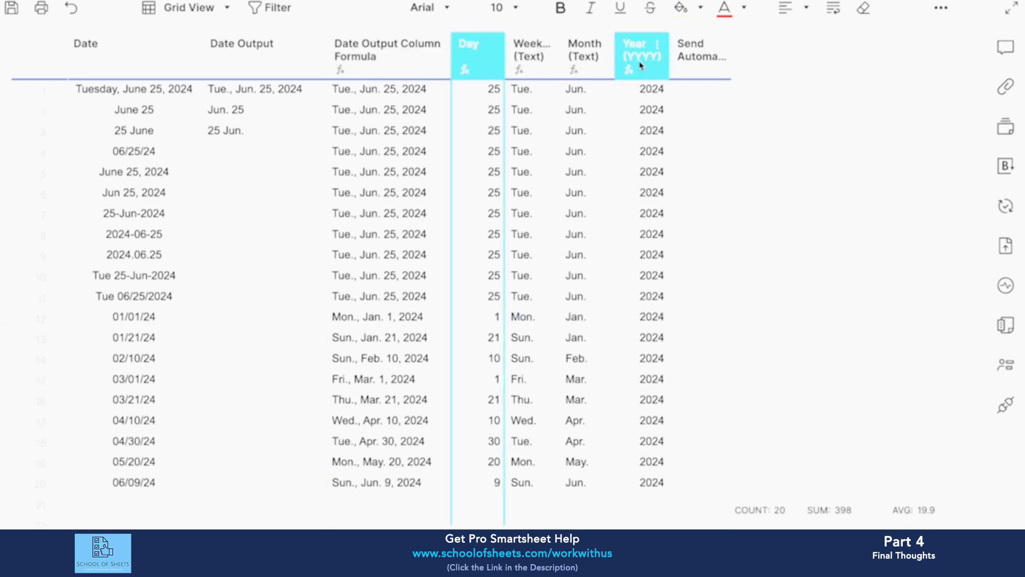
{"action": "right_click", "coordinate": [639, 65]}
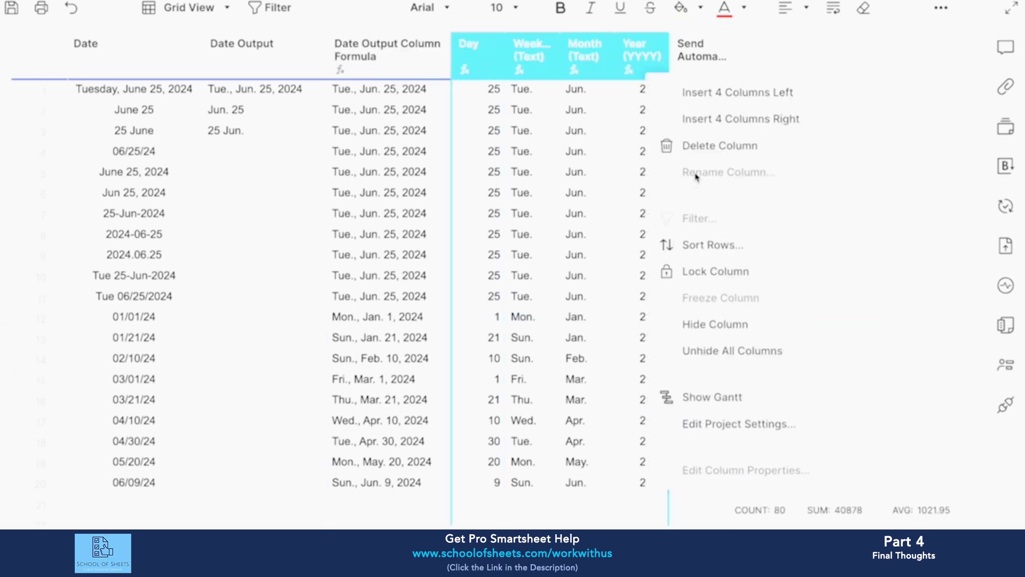
{"action": "left_click", "coordinate": [708, 320]}
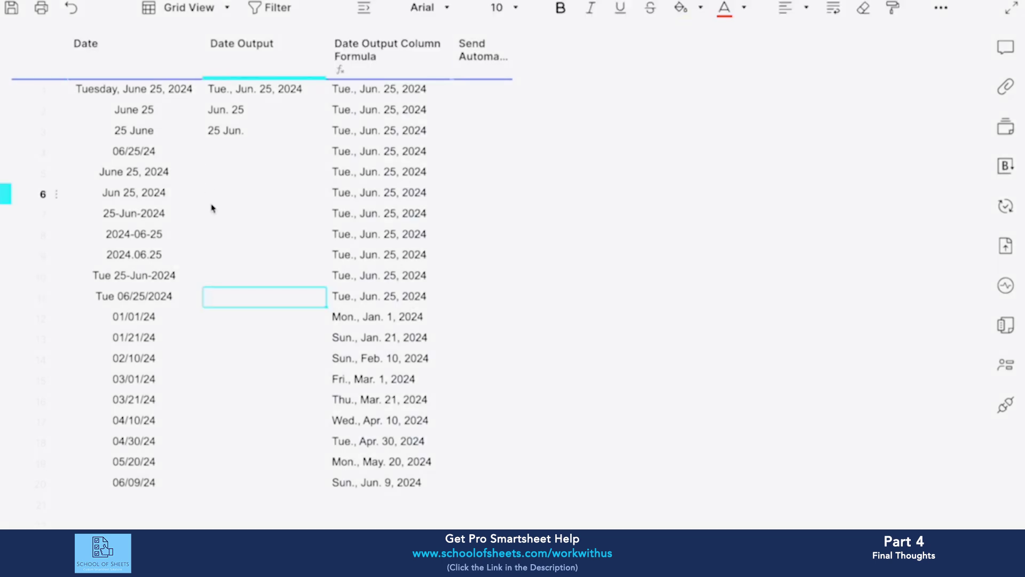
{"action": "double_click", "coordinate": [143, 79]}
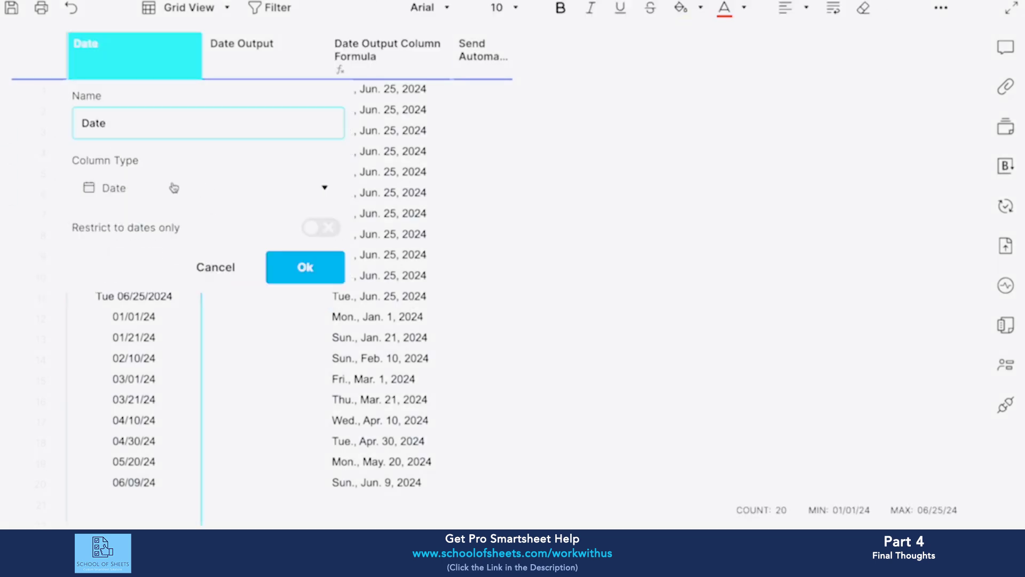
{"action": "left_click", "coordinate": [184, 280]}
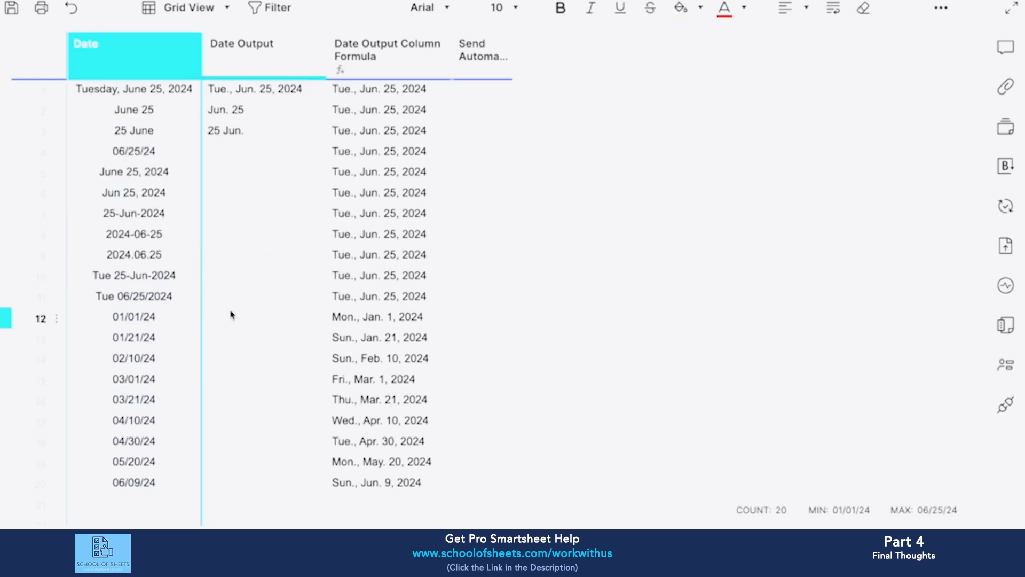
{"action": "left_click", "coordinate": [251, 261]}
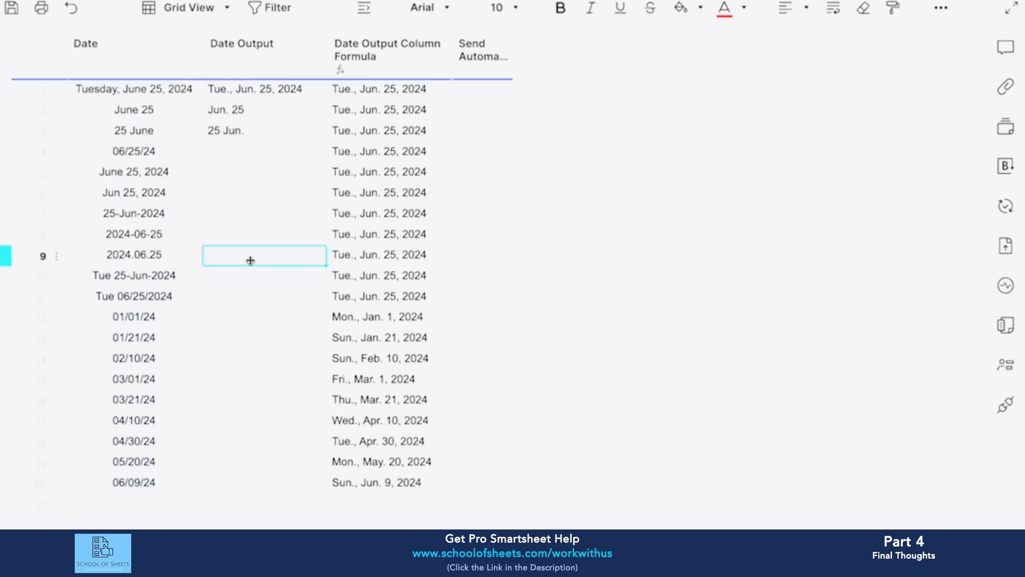
{"action": "left_click", "coordinate": [630, 304]}
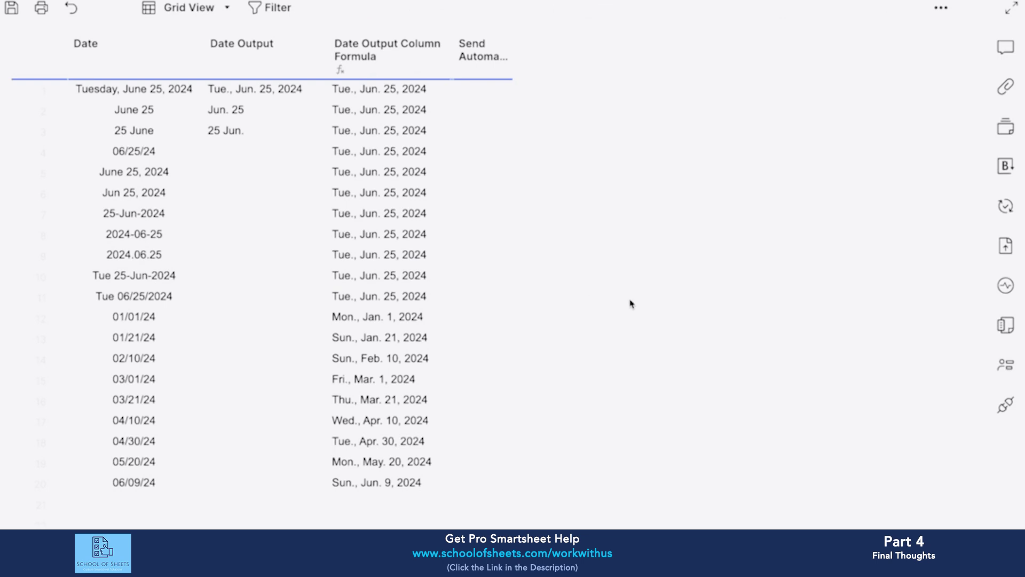